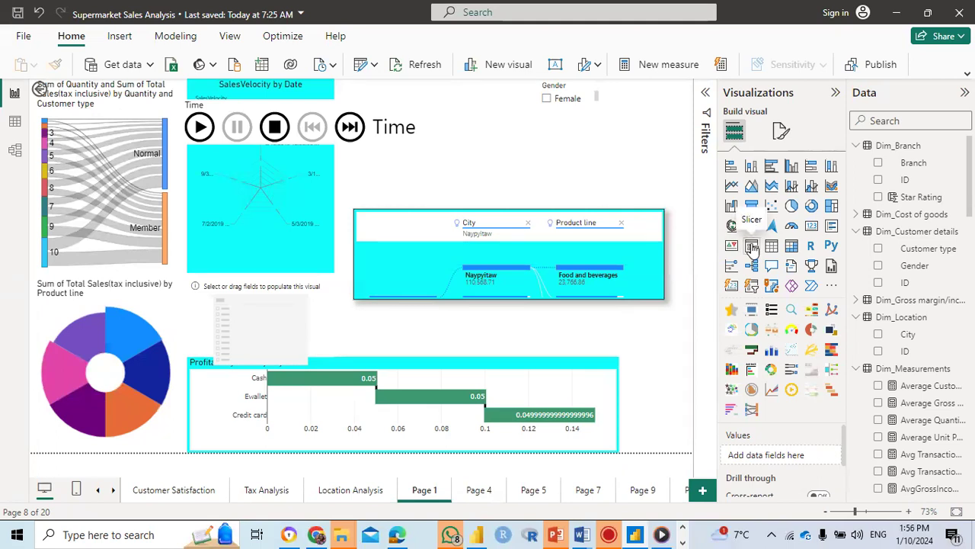
Step: Add a slicer to the report page, narrow it, and assign the Gender field from Dim_Customer details to it
click(752, 246)
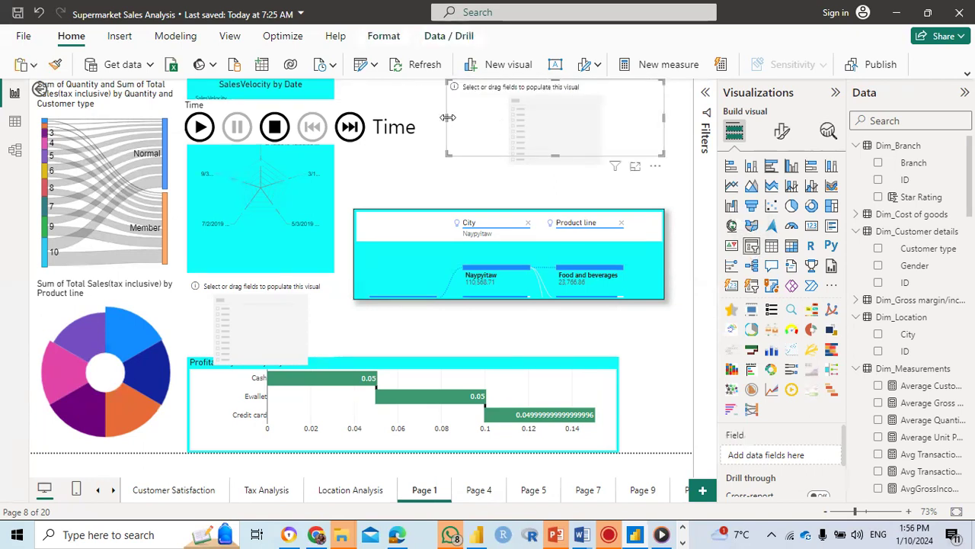
drag(448, 117, 633, 128)
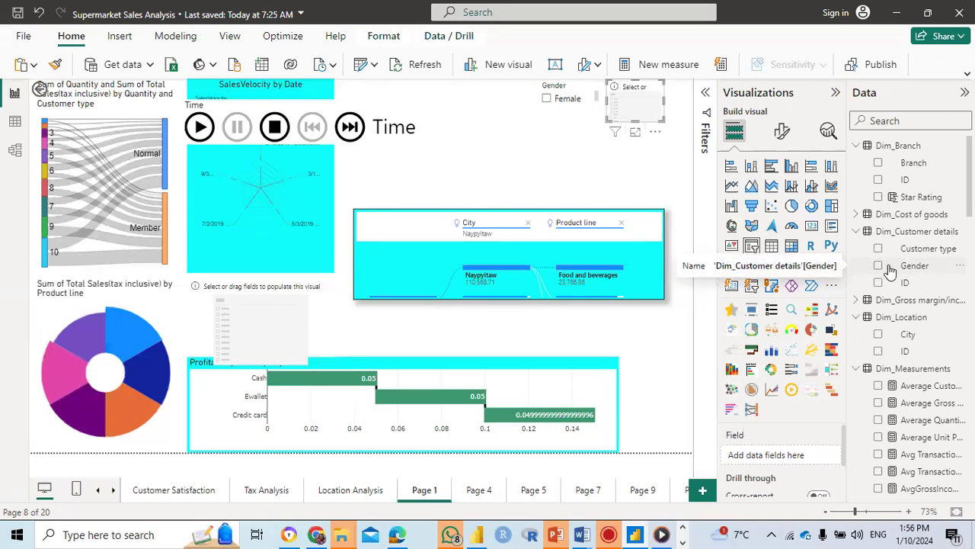
drag(890, 271, 755, 455)
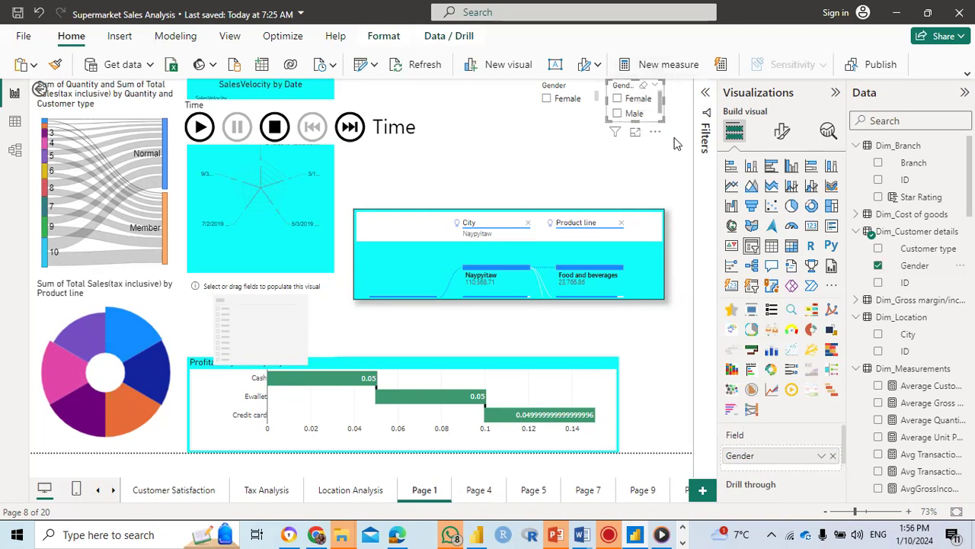
Step: Try the Tile style on the new Gender slicer and change its style to Dropdown
click(781, 133)
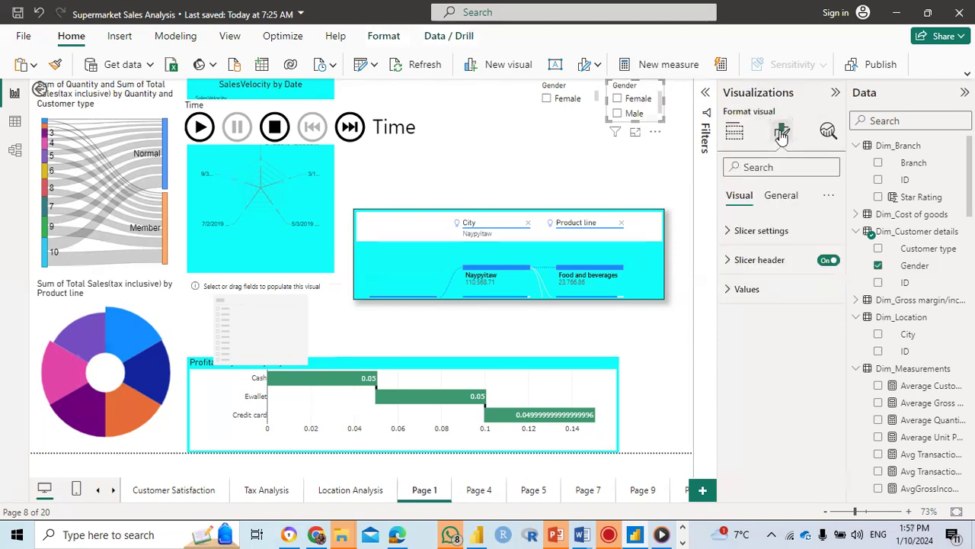
click(765, 237)
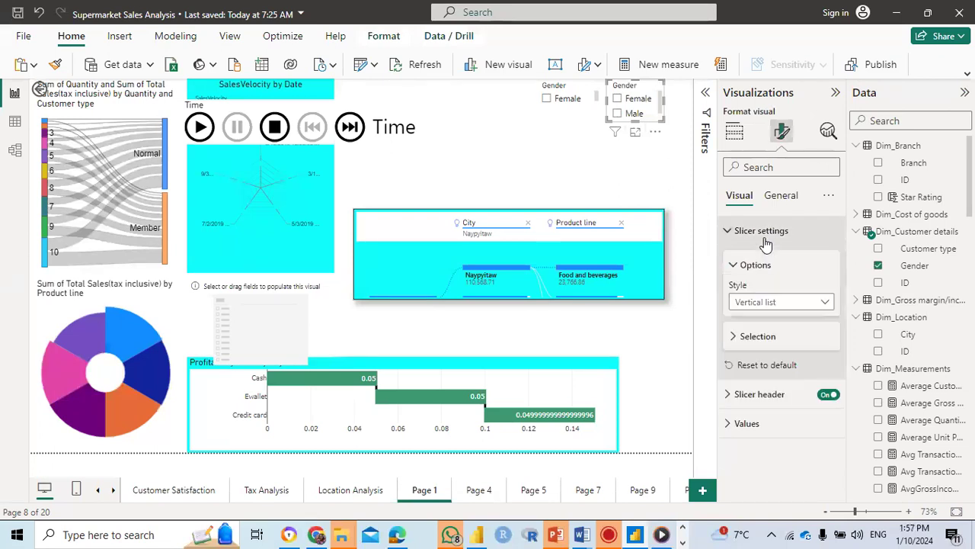
click(827, 302)
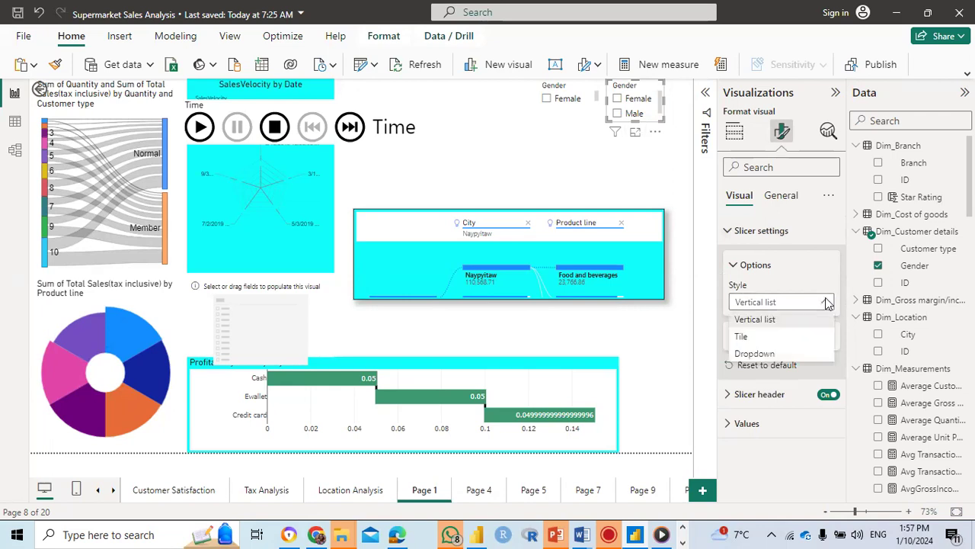
click(755, 339)
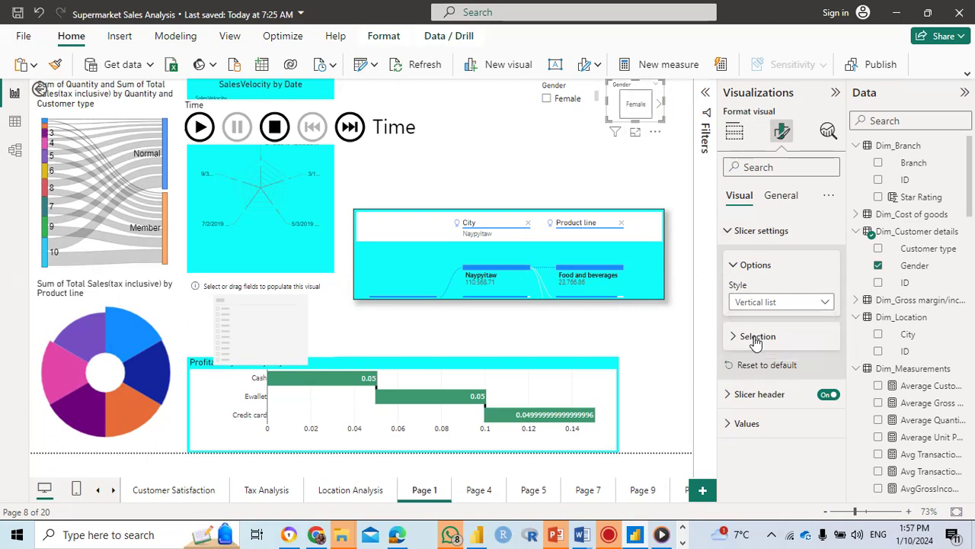
click(828, 304)
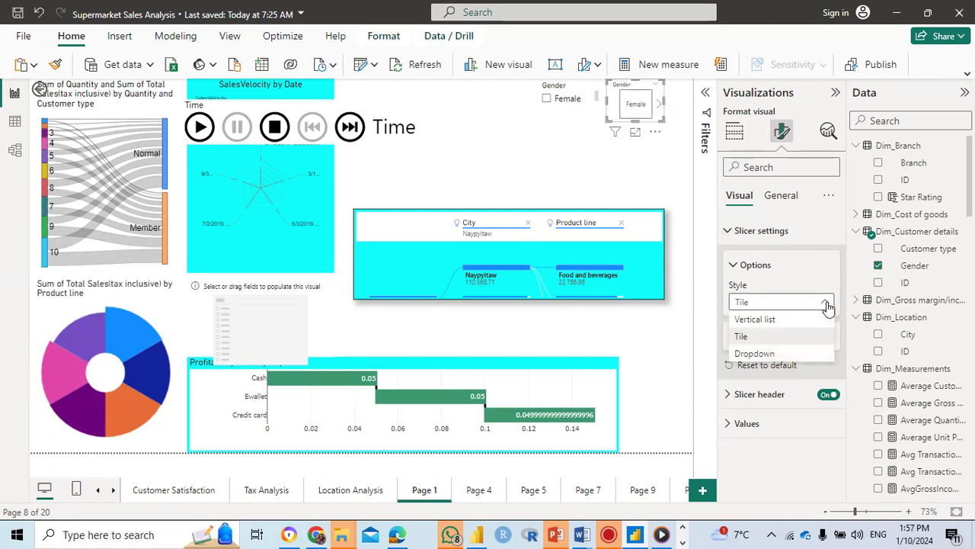
click(785, 355)
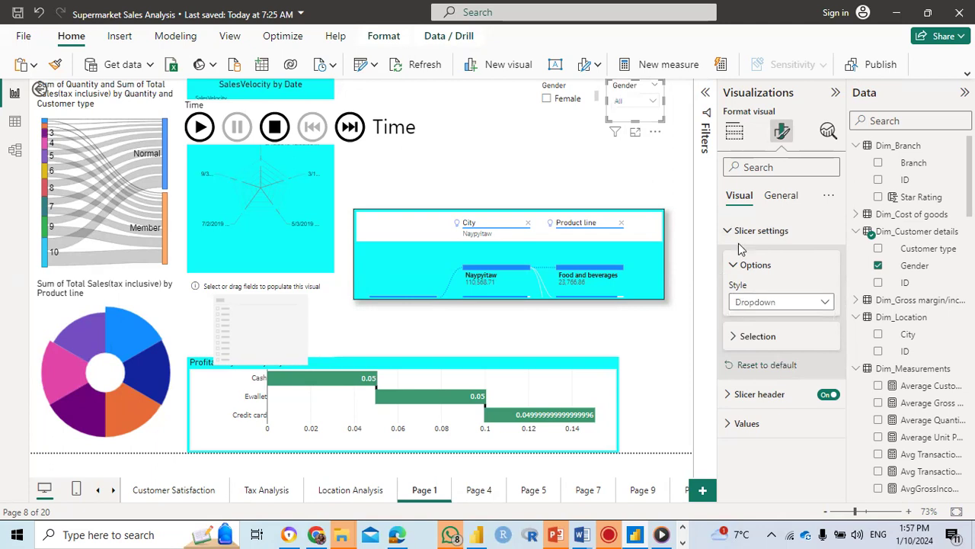
Step: Test the Gender dropdown slicer by filtering the report to Male and switching the filter to Female
click(653, 104)
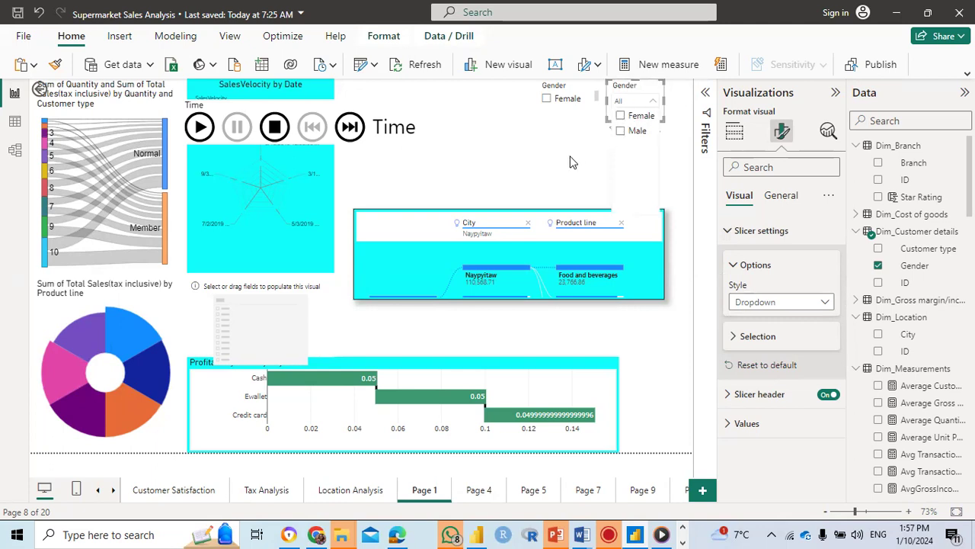
click(621, 132)
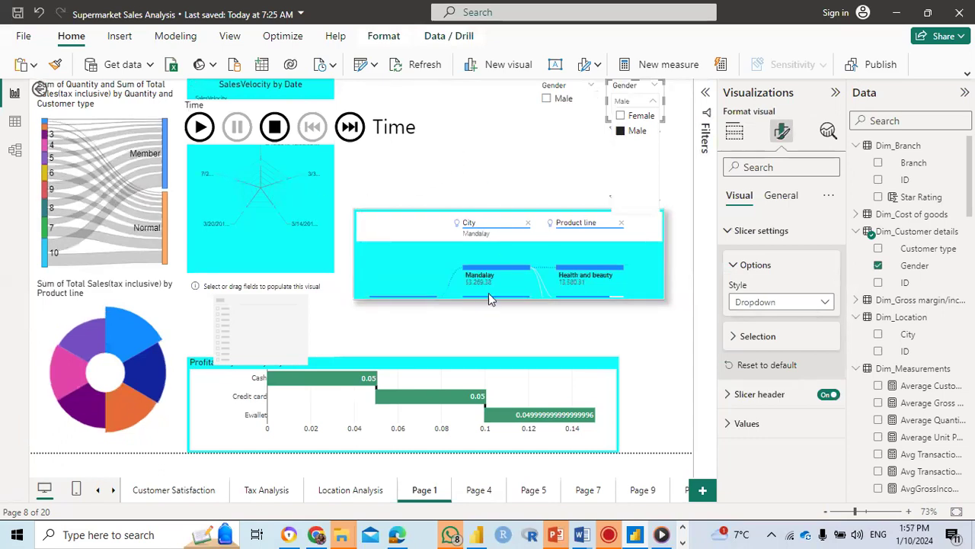
click(621, 118)
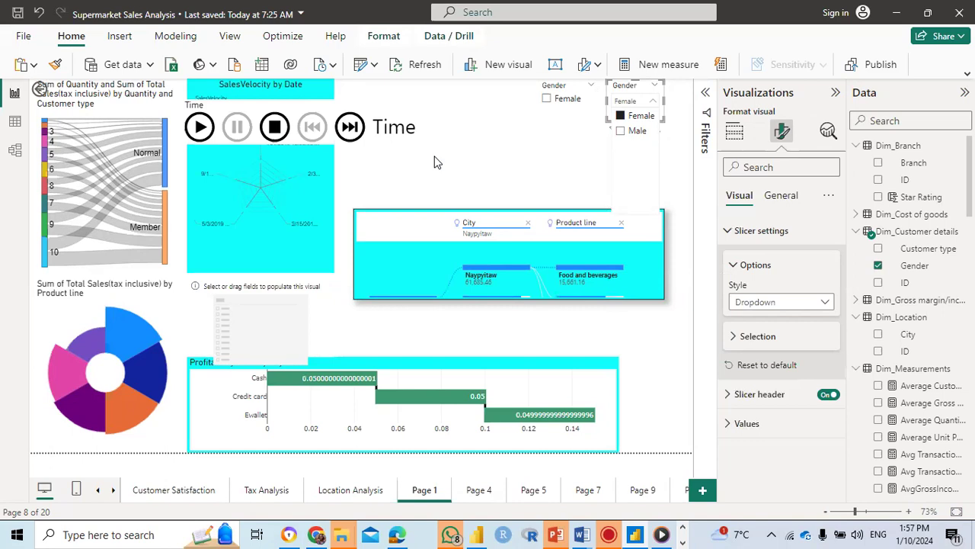
click(539, 161)
Step: Turn on Single select in the Gender dropdown slicer's selection settings
click(648, 94)
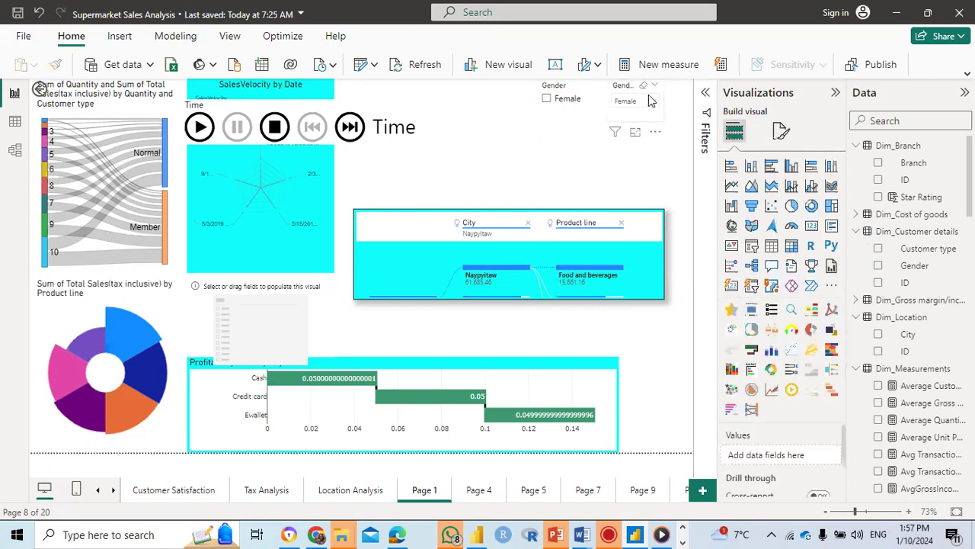
click(649, 95)
click(662, 88)
click(663, 91)
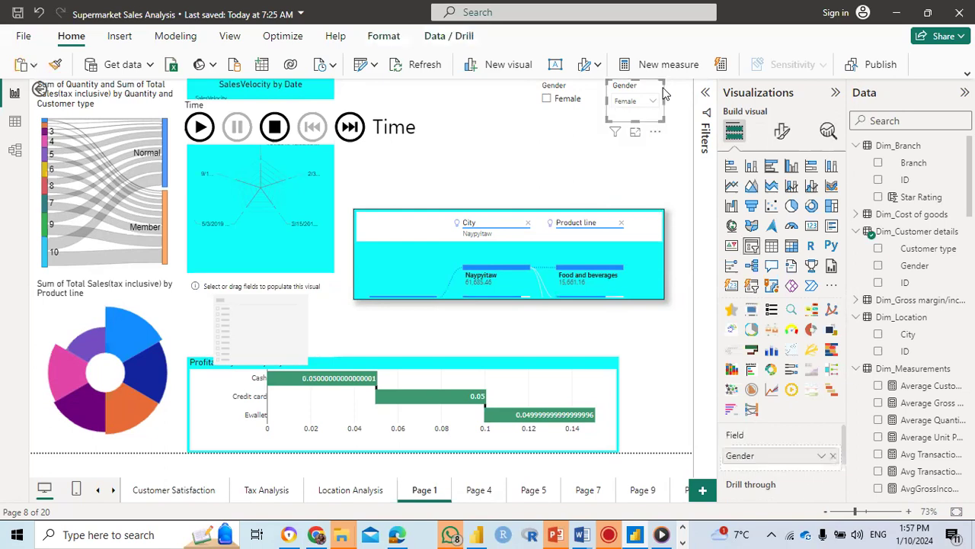
click(785, 135)
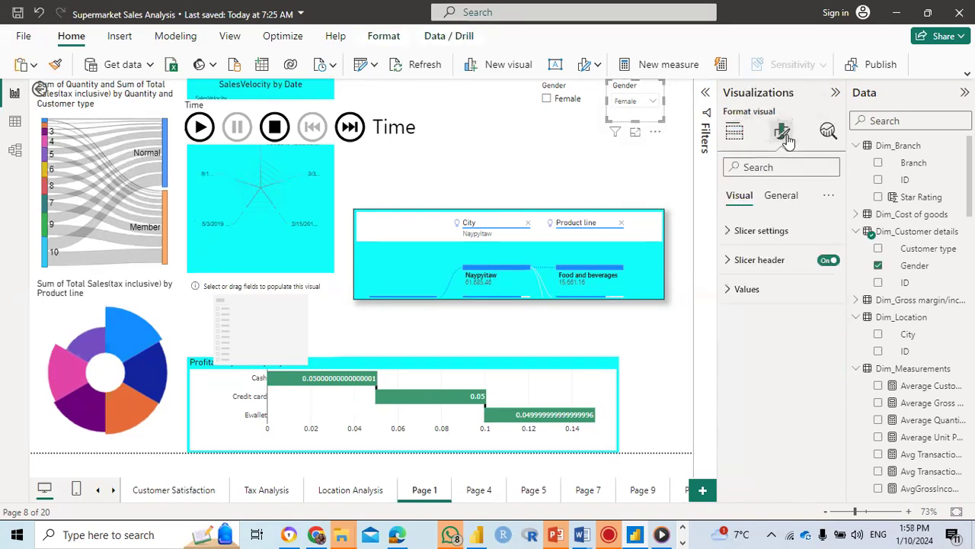
click(768, 235)
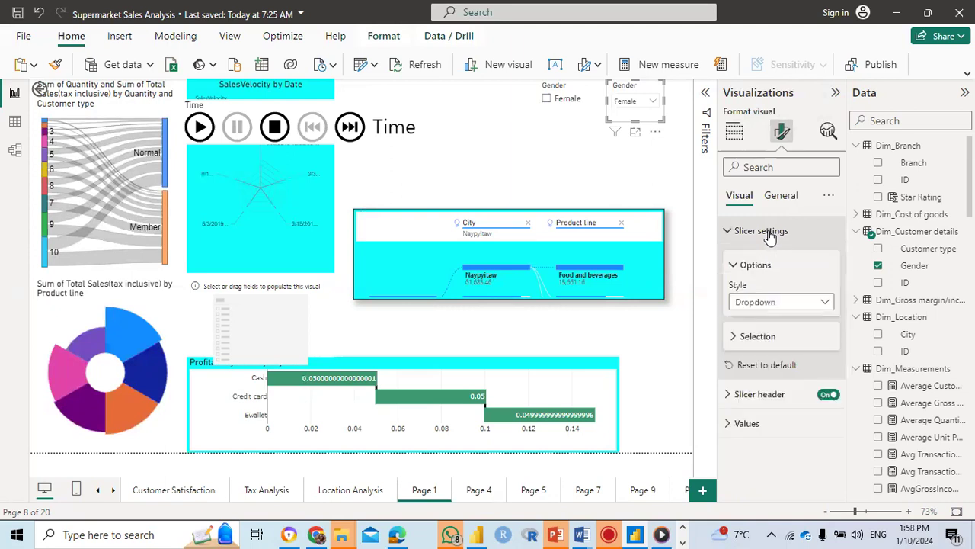
click(748, 339)
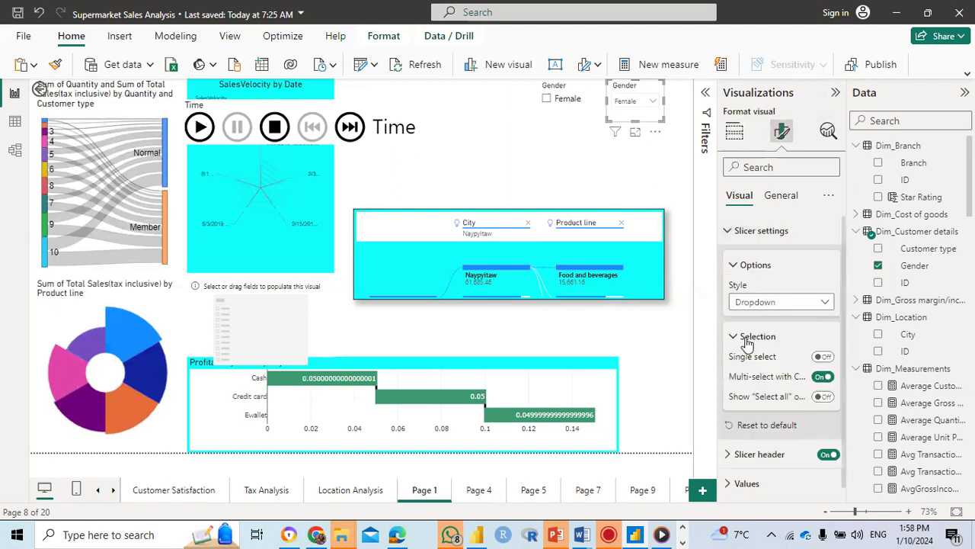
click(824, 357)
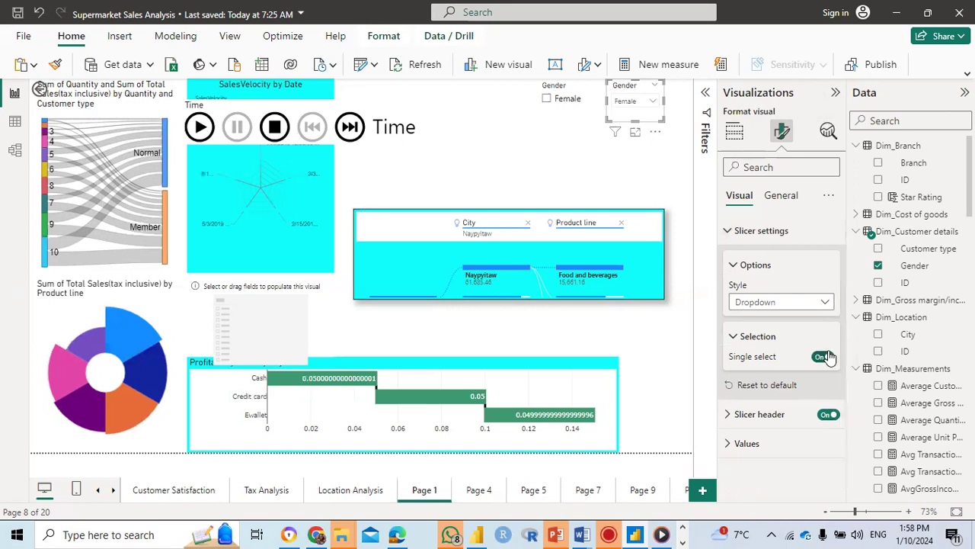
click(743, 338)
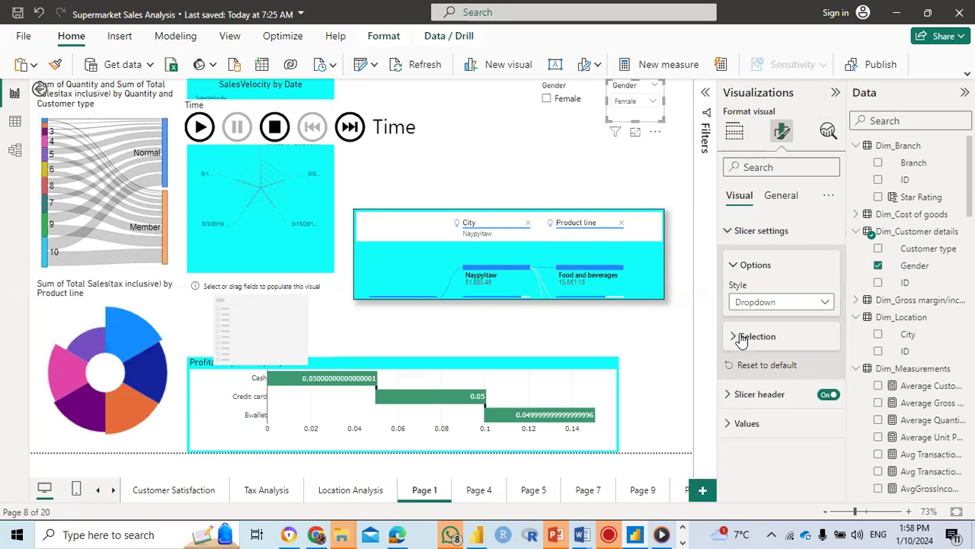
click(743, 337)
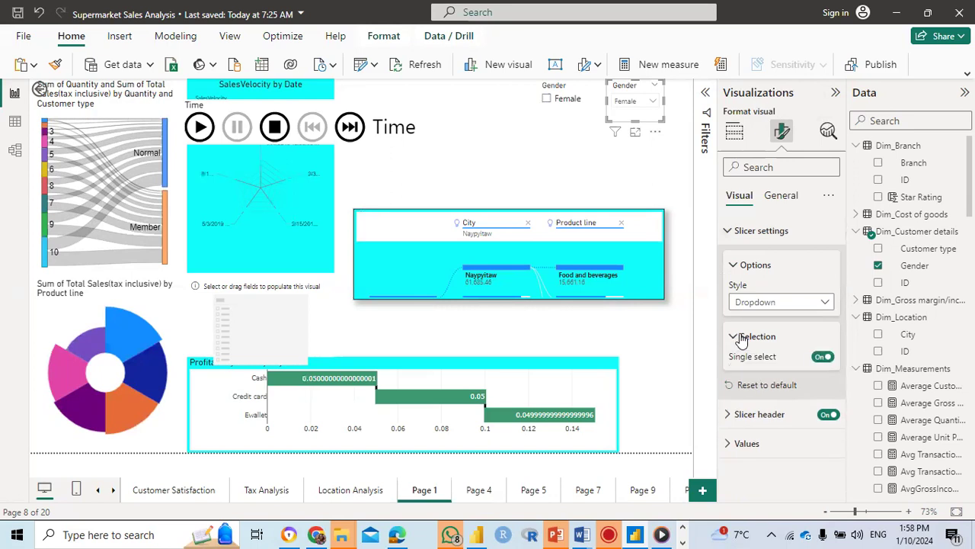
Step: Reset the Gender slicer's settings to default and set its selection options: Select all on, Multi-select with CTRL off, Single select on
click(753, 387)
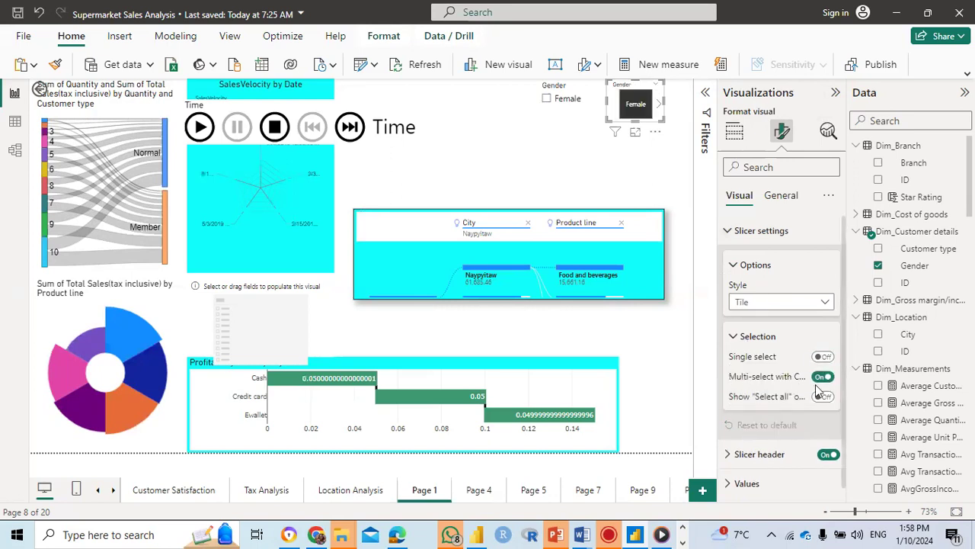
click(825, 397)
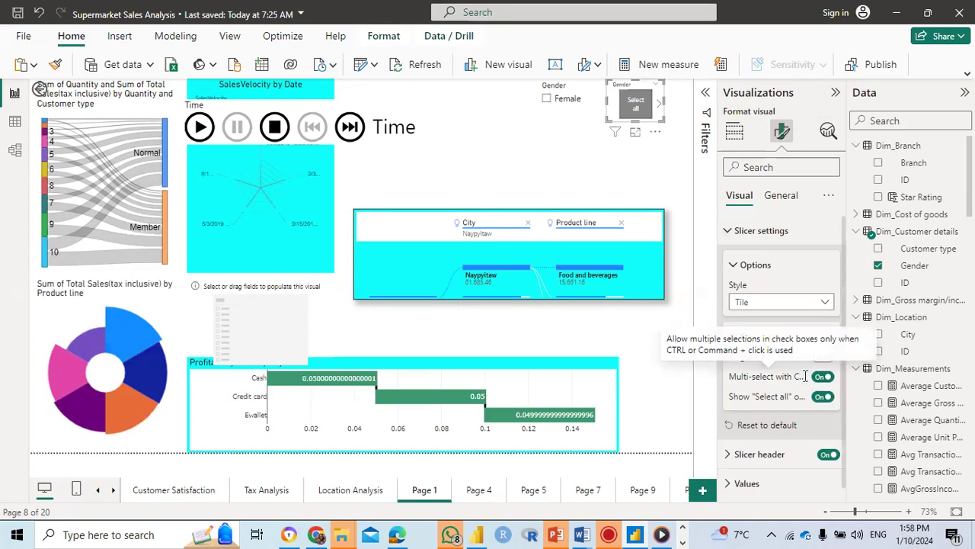
click(822, 377)
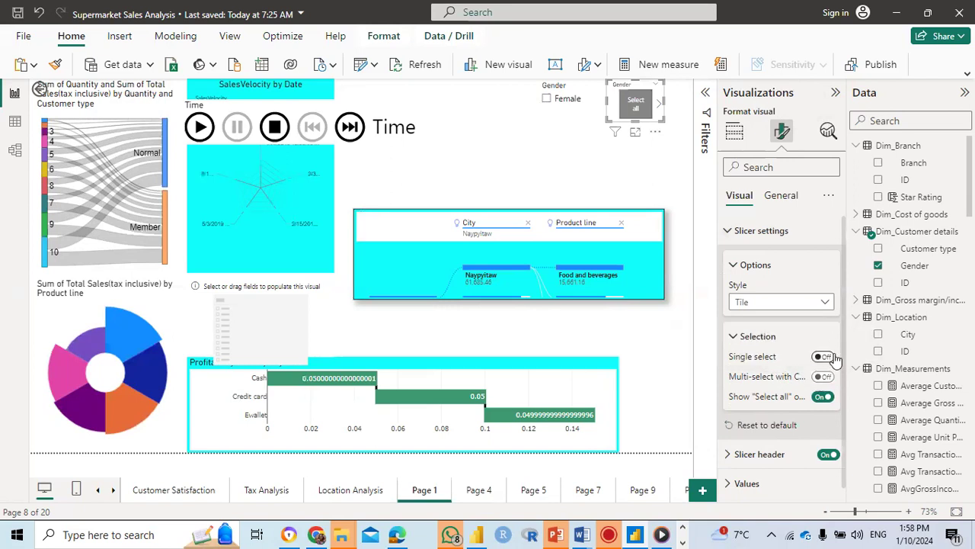
click(822, 356)
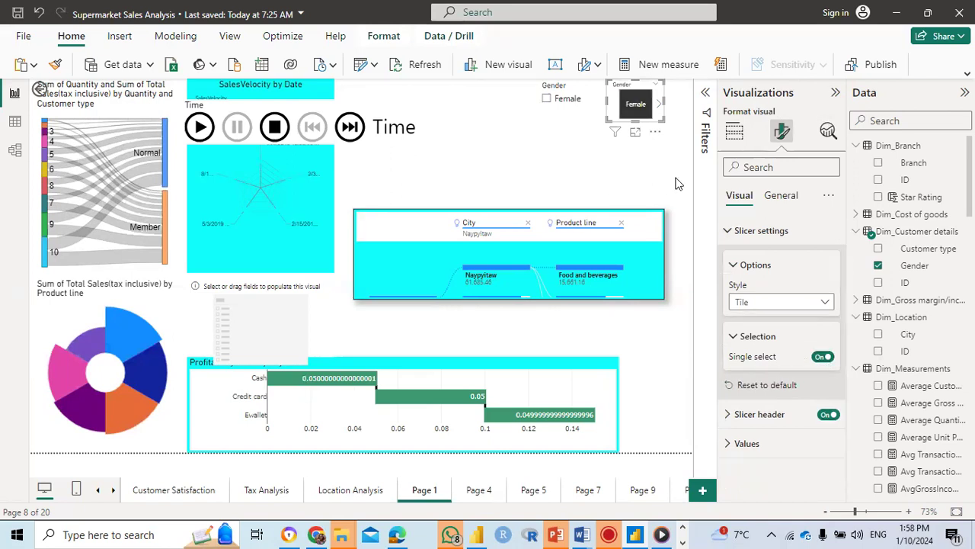
Step: Select the Female tile in the Gender slicer and make the slicer tall enough for both gender tiles
click(592, 139)
click(647, 120)
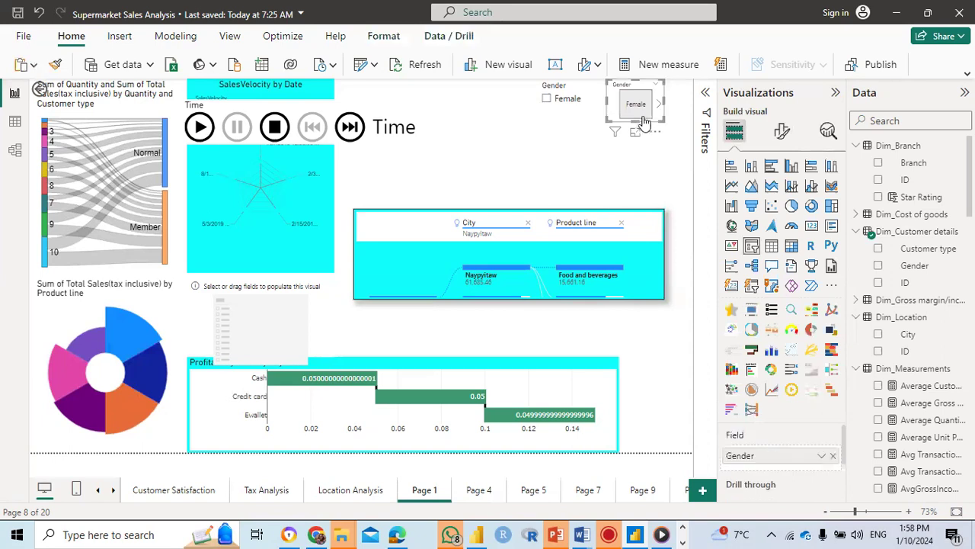
click(654, 104)
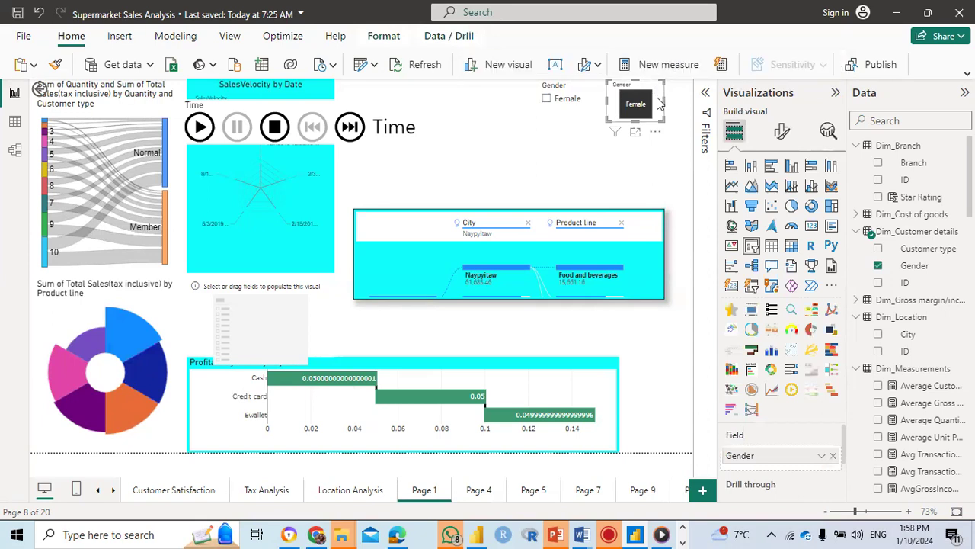
drag(635, 119, 634, 146)
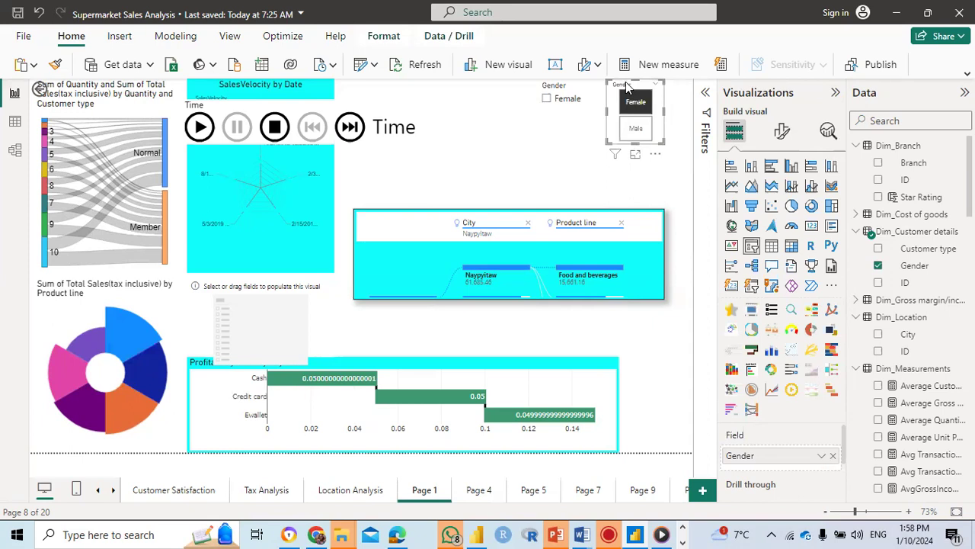
Step: Set the Gender tile slicer's style to Dropdown
click(780, 132)
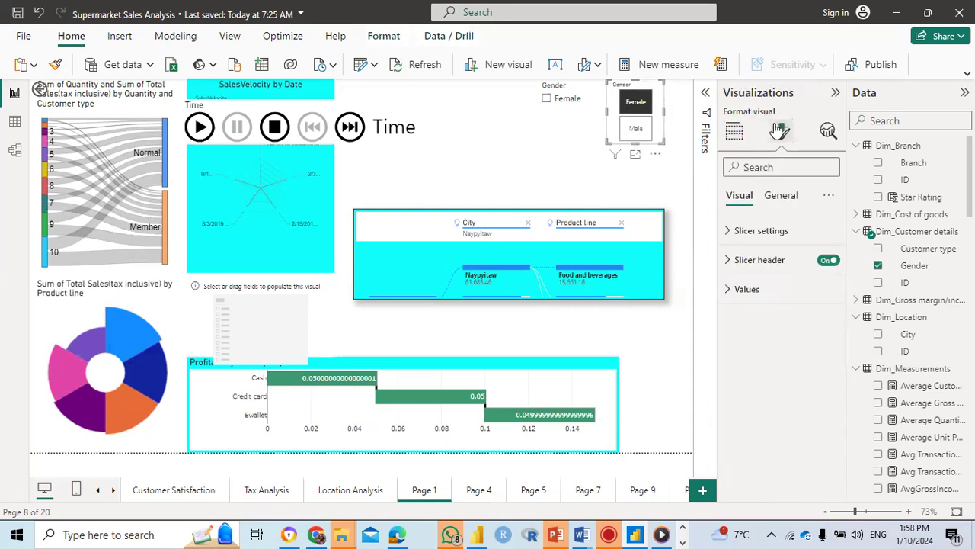
click(761, 228)
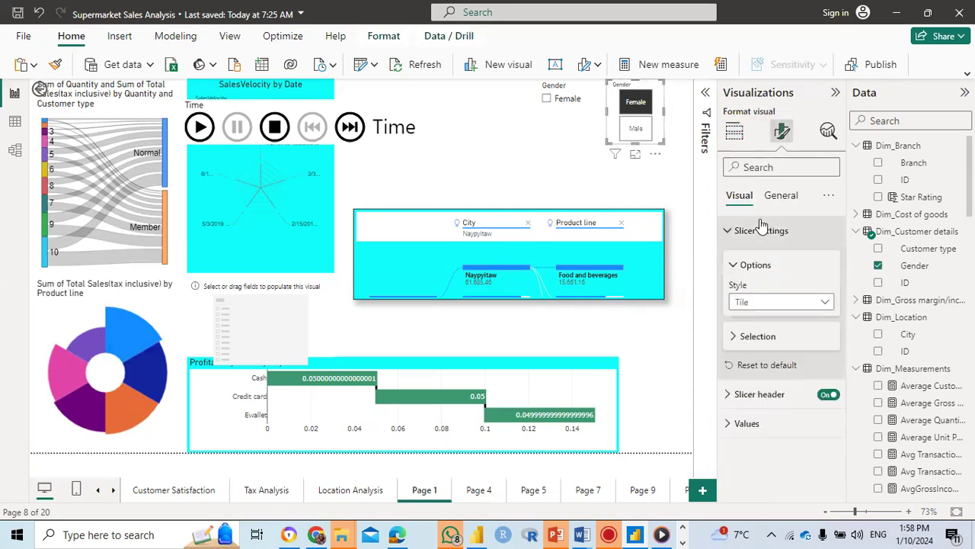
click(825, 303)
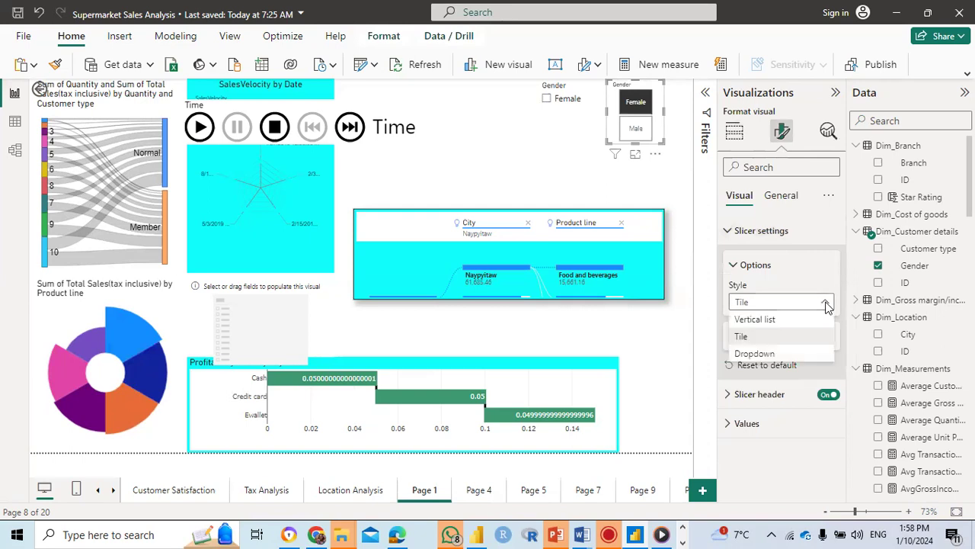
click(785, 355)
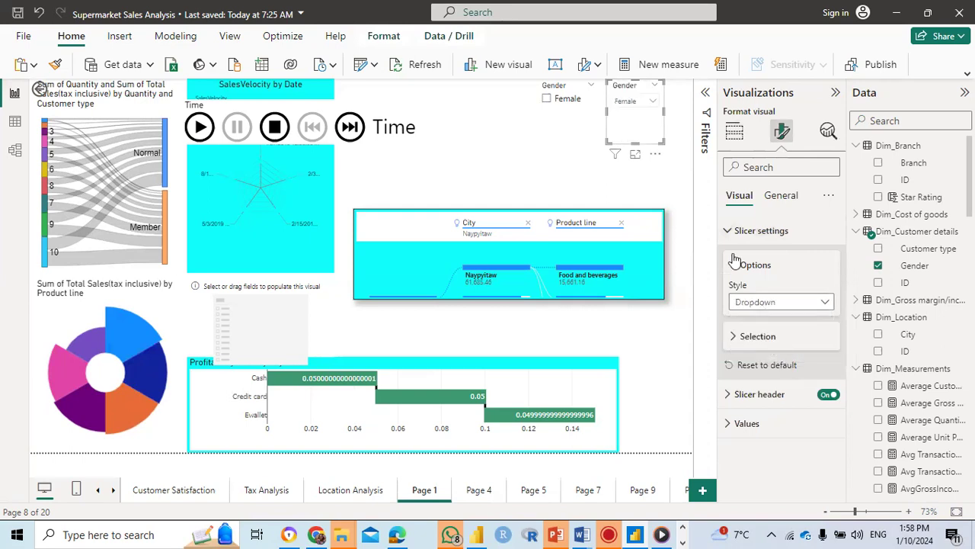
click(665, 174)
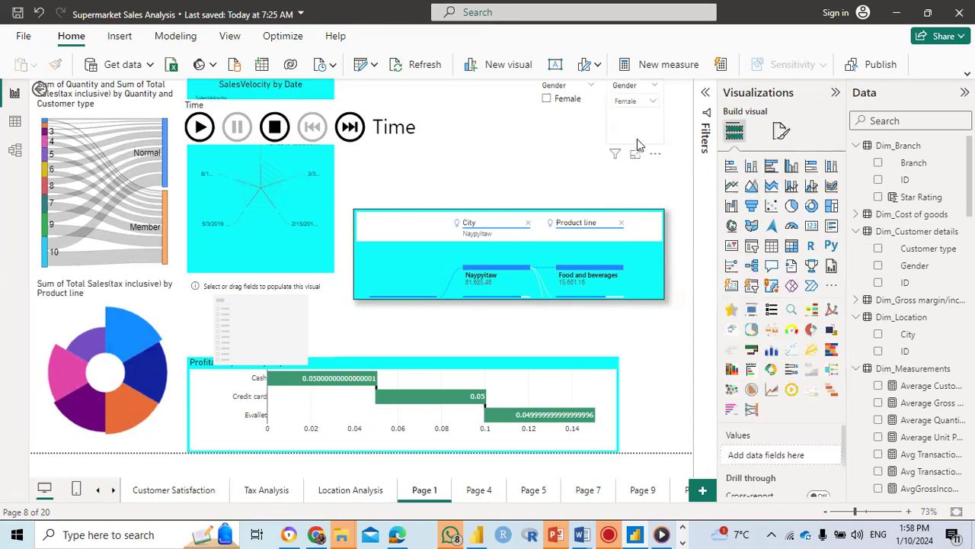
Step: Reduce the Gender dropdown slicer's height to fit its header and selection box, and filter the report to Male
click(634, 142)
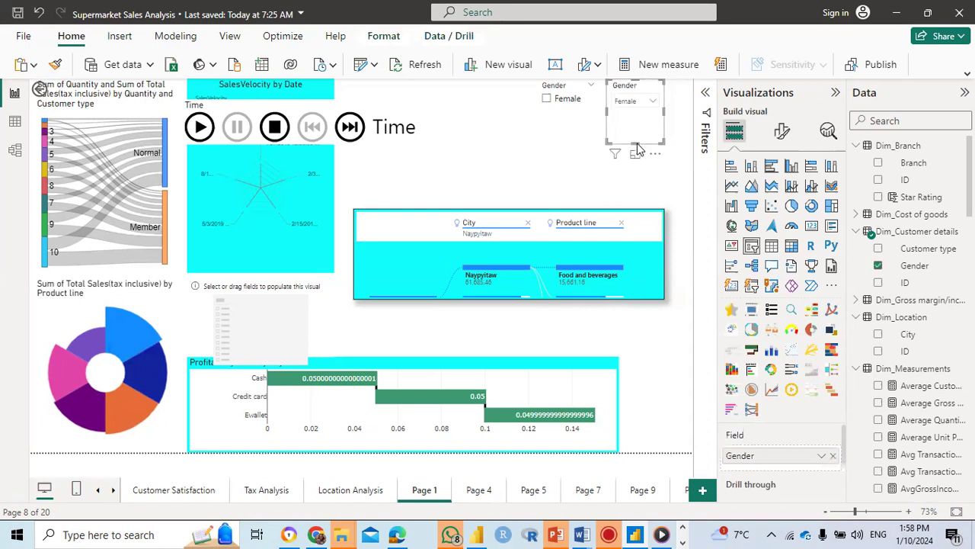
drag(636, 142, 632, 106)
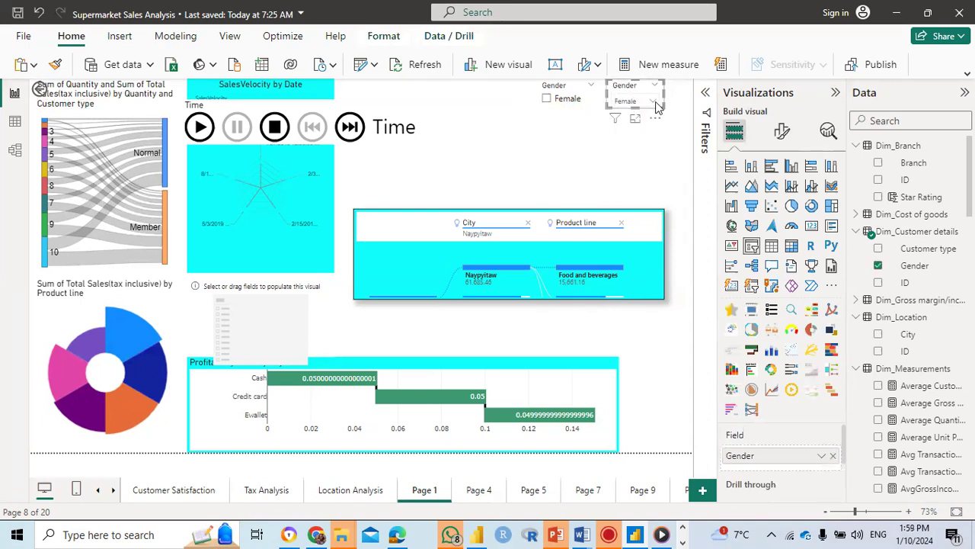
click(653, 102)
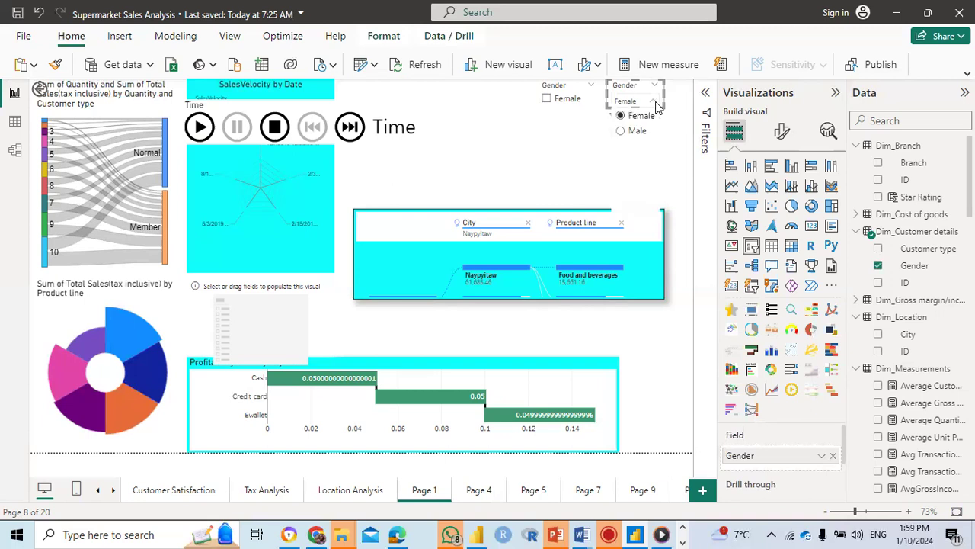
click(624, 131)
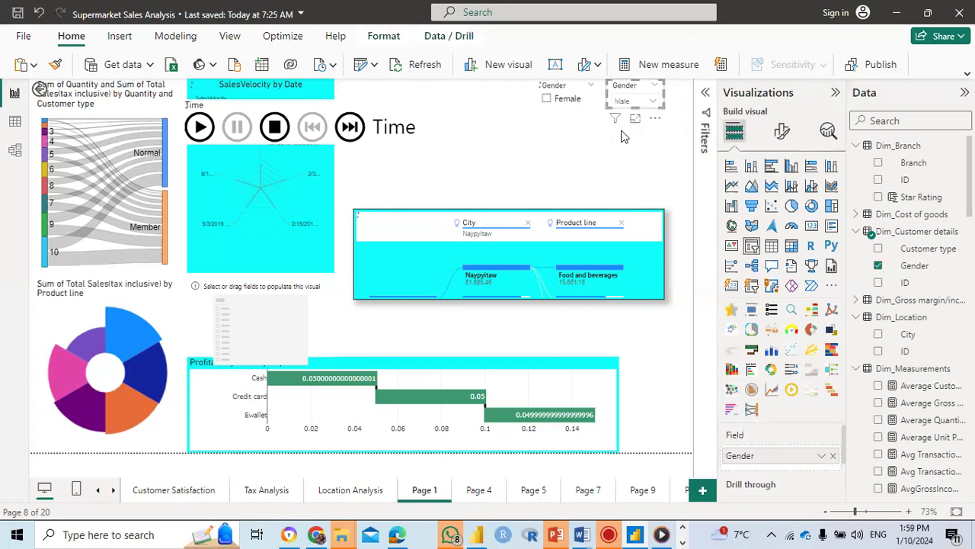
Step: Turn off Single select in the selection settings of the Gender dropdown slicer
click(787, 130)
click(751, 235)
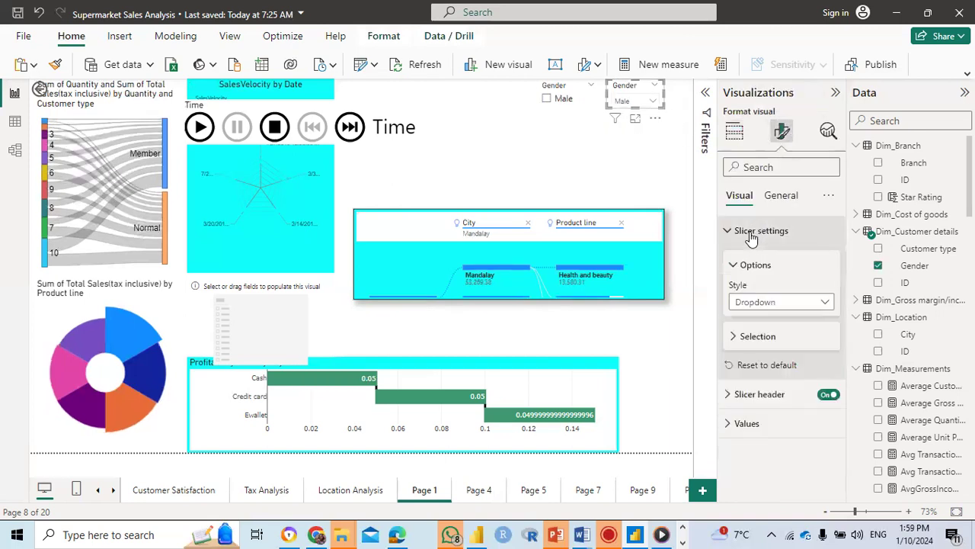
click(758, 337)
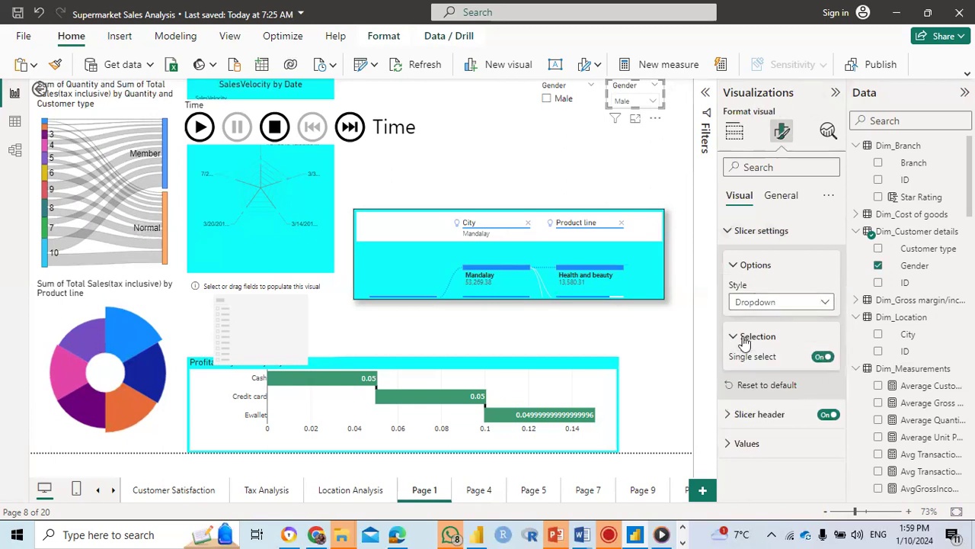
click(821, 357)
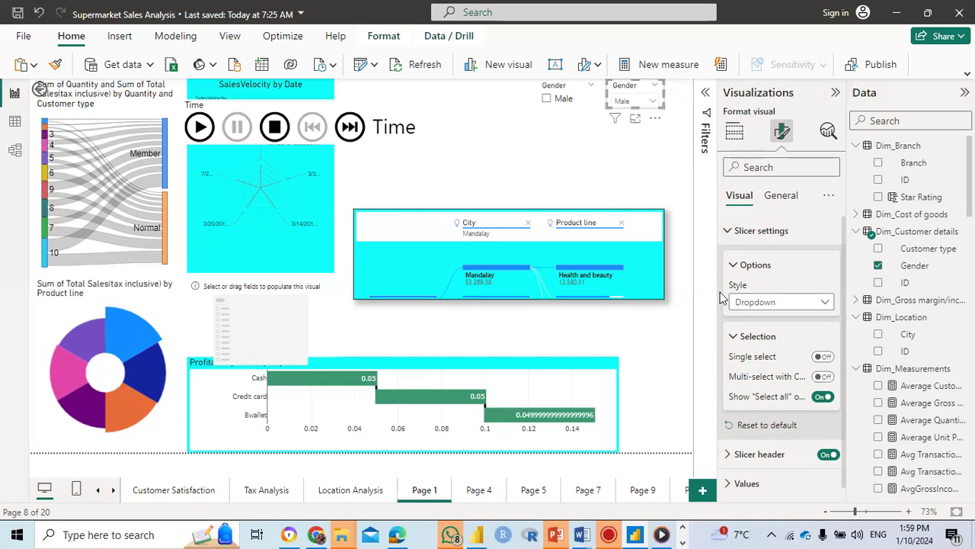
Step: Select all genders in the Gender dropdown slicer using its Select all option
click(779, 197)
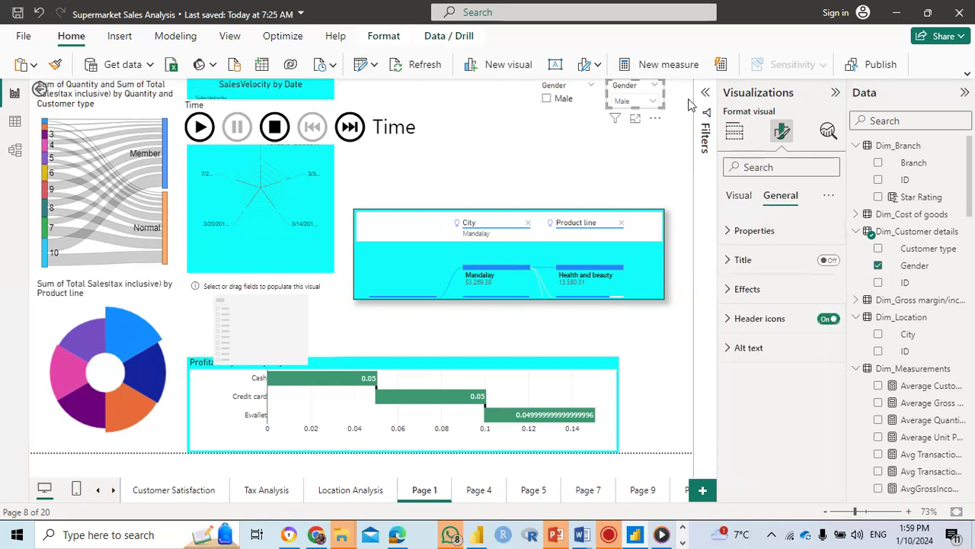
click(652, 103)
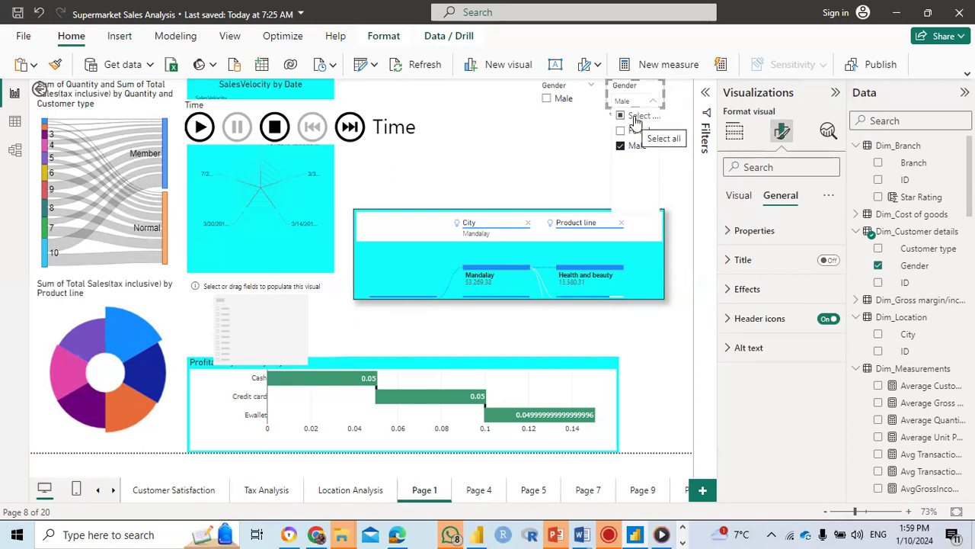
click(621, 118)
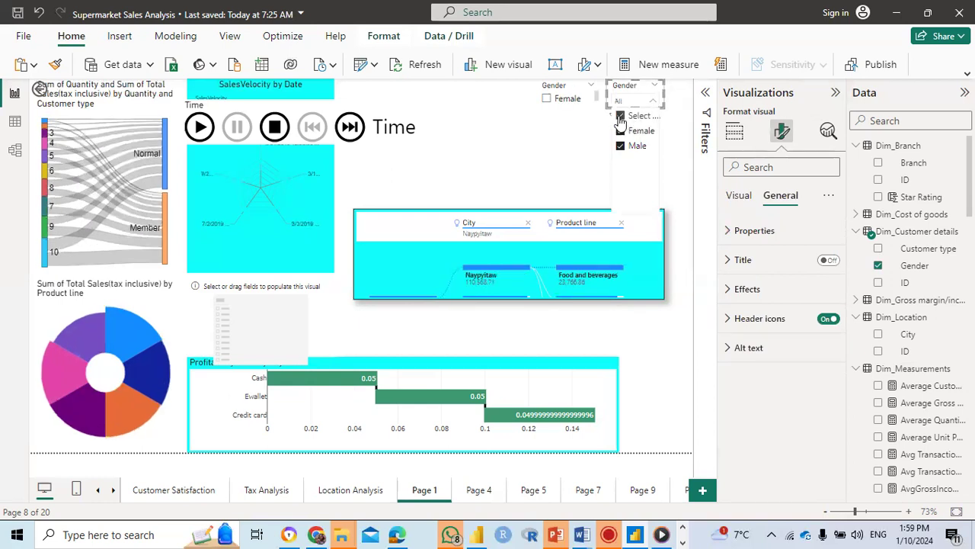
click(601, 141)
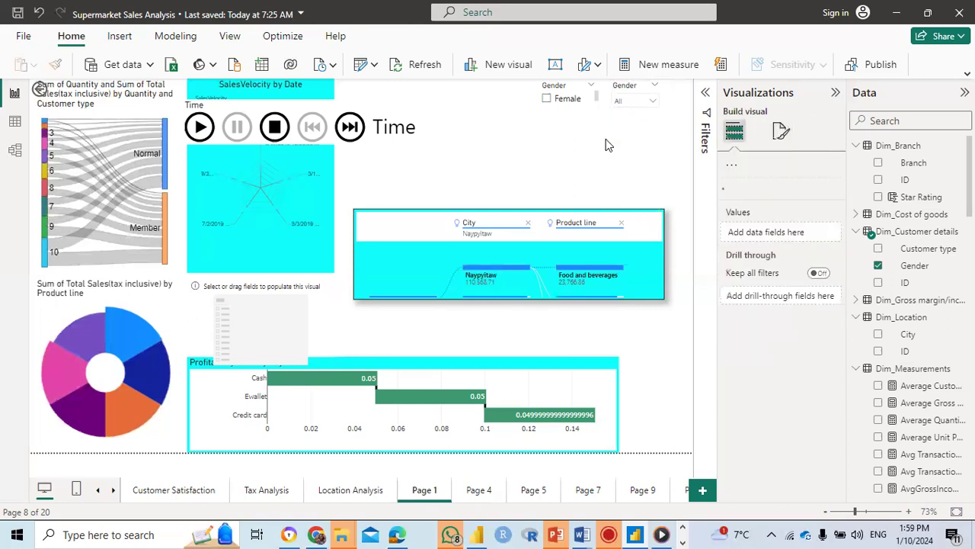
Step: Set the font color of the Gender dropdown slicer's values to the recent cyan
click(626, 85)
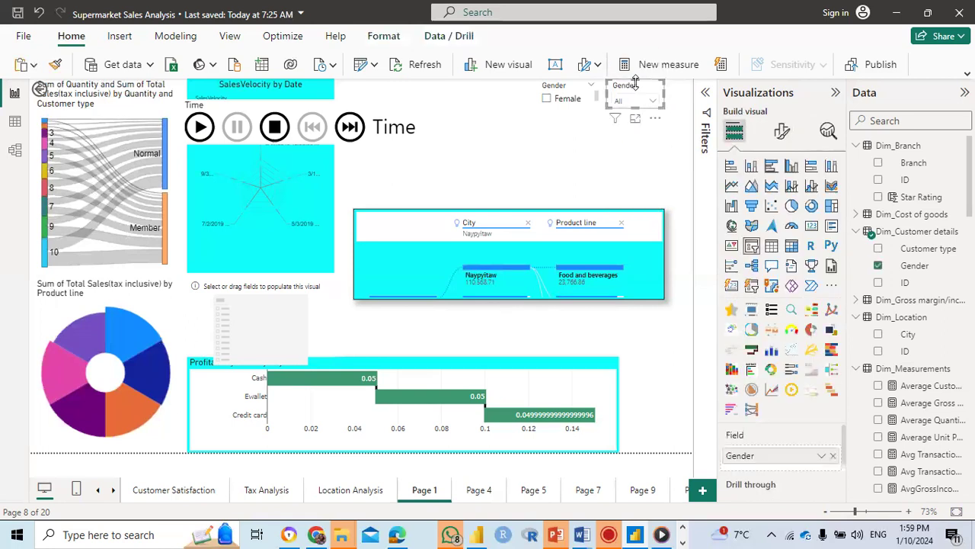
click(783, 132)
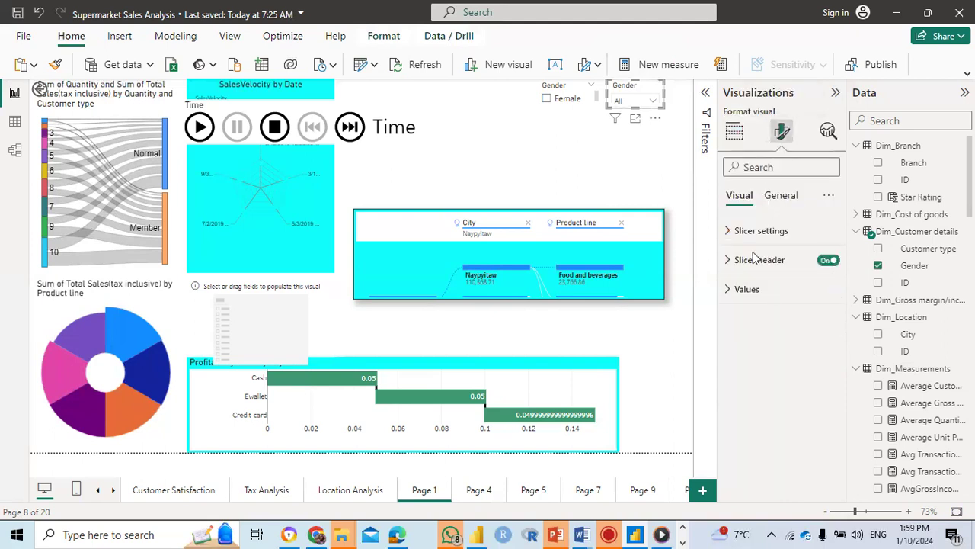
click(743, 292)
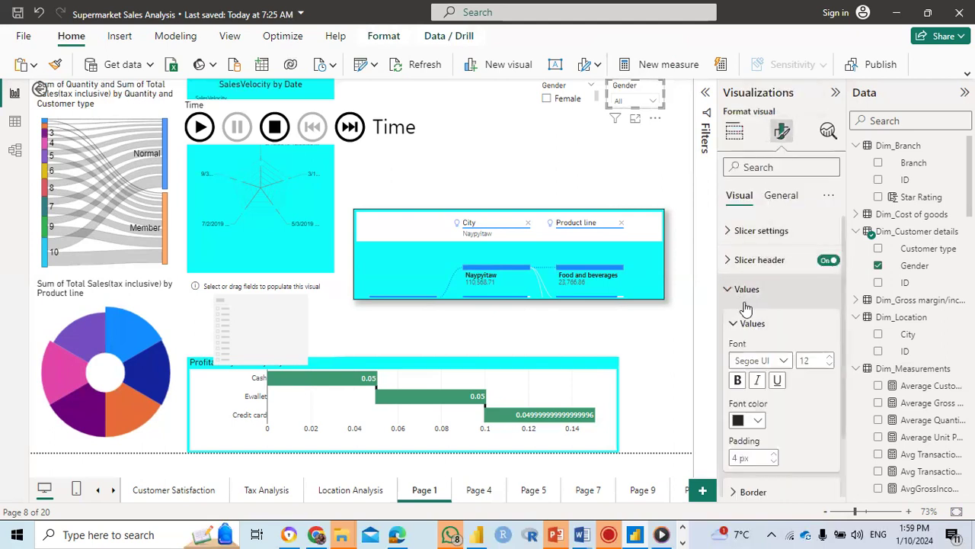
click(760, 422)
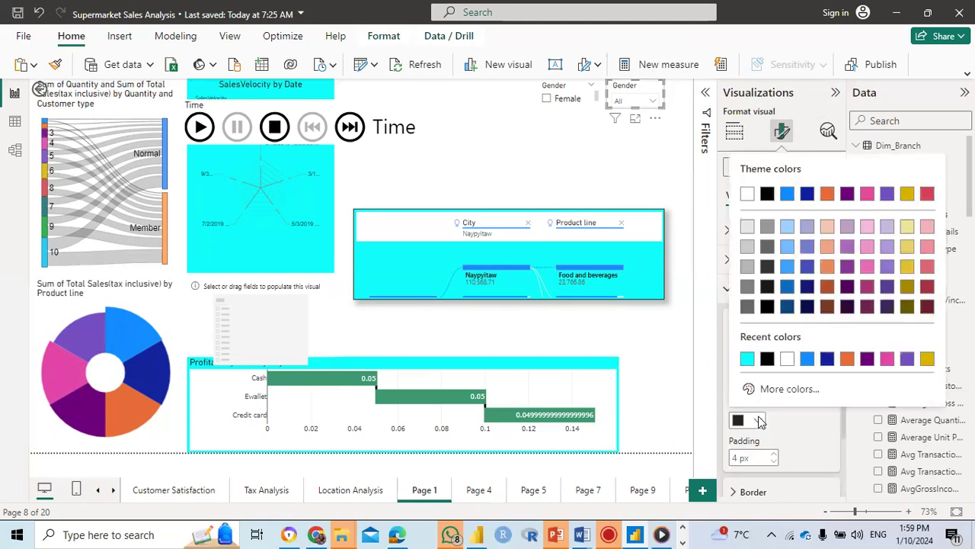
click(747, 356)
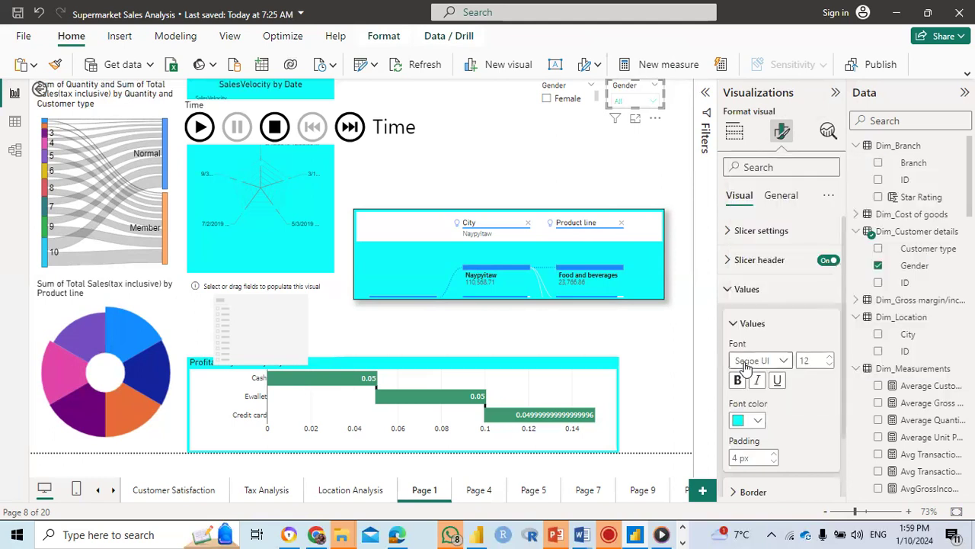
click(757, 423)
click(748, 359)
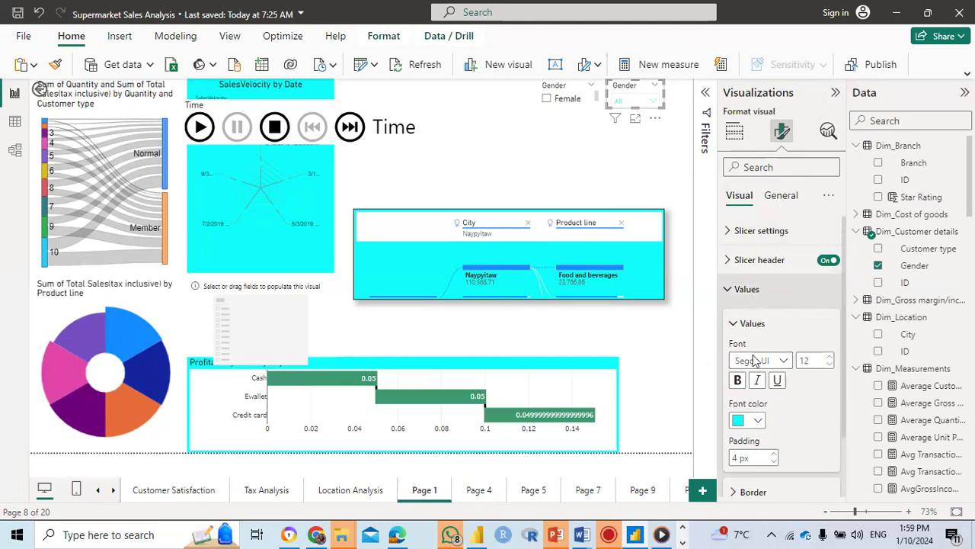
Step: Set the Gender dropdown slicer's background color to cyan #10FFFB
click(772, 197)
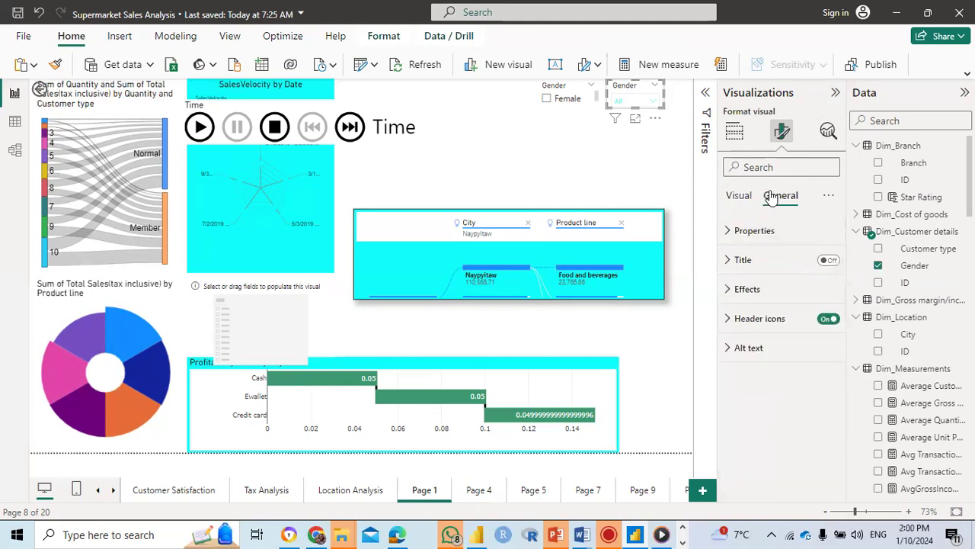
click(738, 291)
click(756, 362)
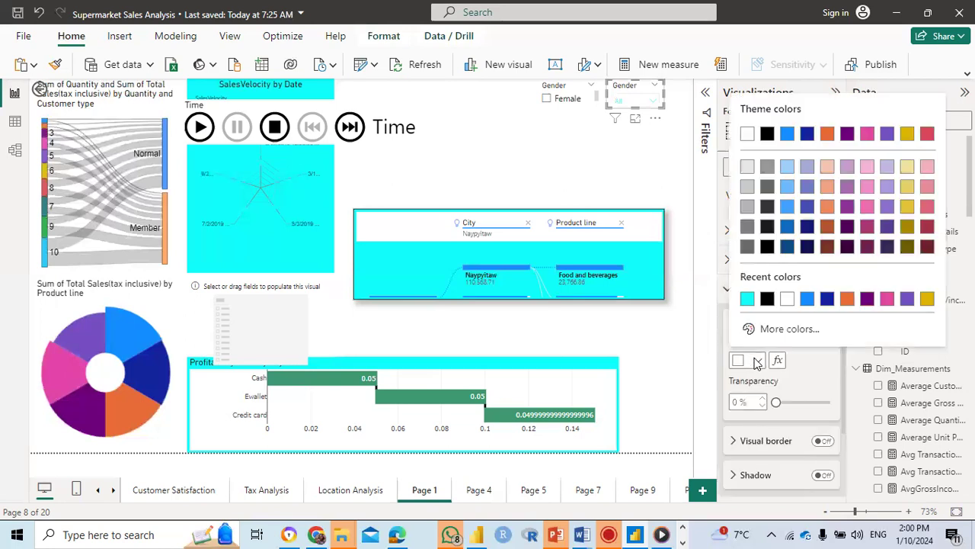
click(747, 298)
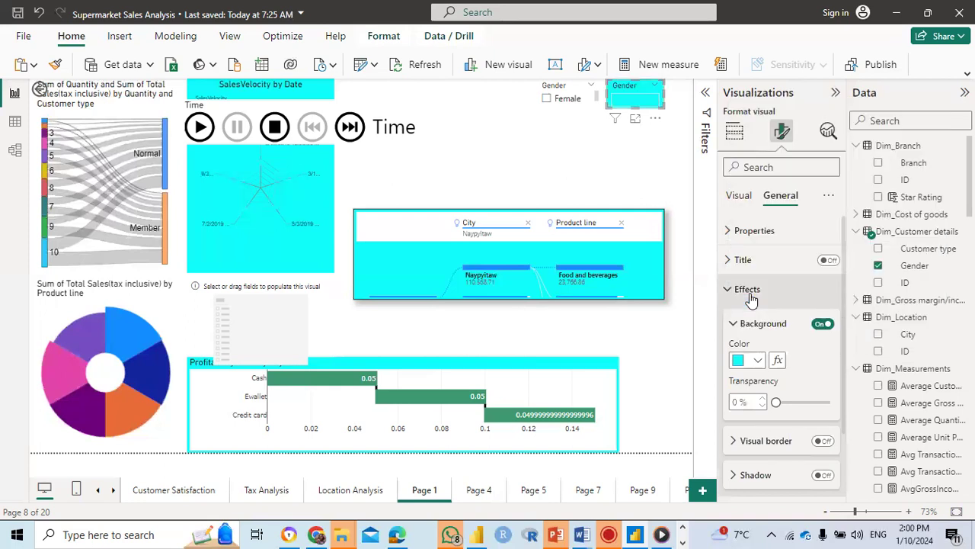
Step: Set the font color of the Gender dropdown slicer's values to black
click(738, 196)
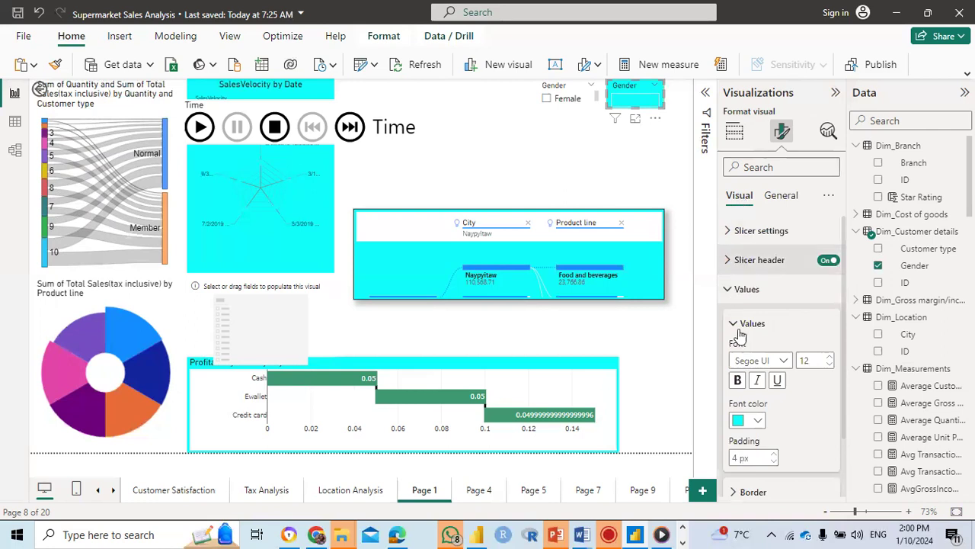
click(759, 421)
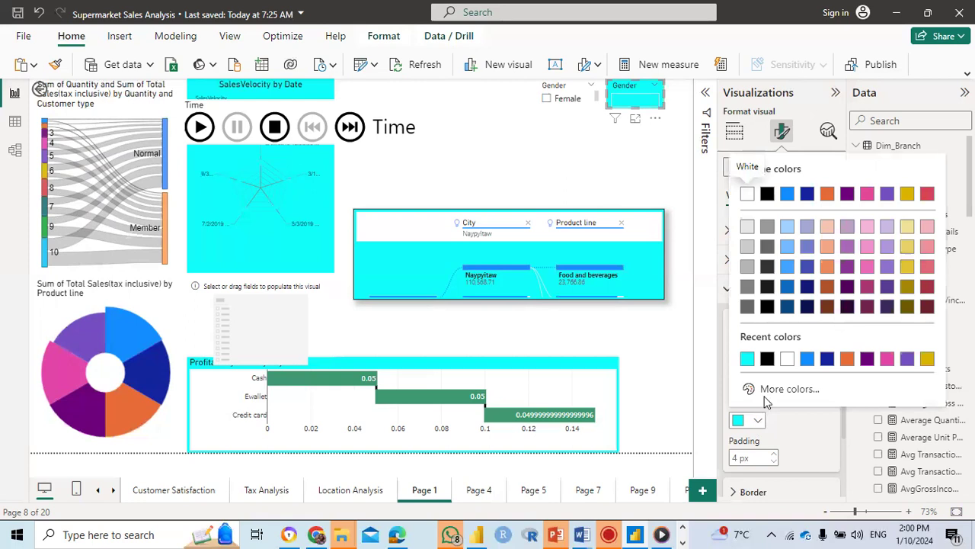
click(767, 359)
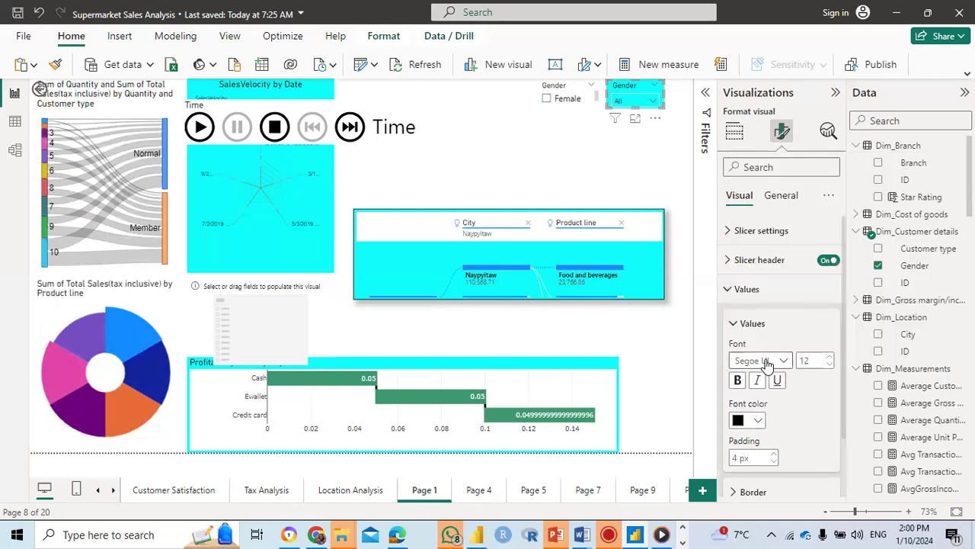
Step: Test the Gender dropdown slicer by filtering to Male only and including Female again
click(552, 136)
click(652, 102)
click(622, 115)
click(629, 135)
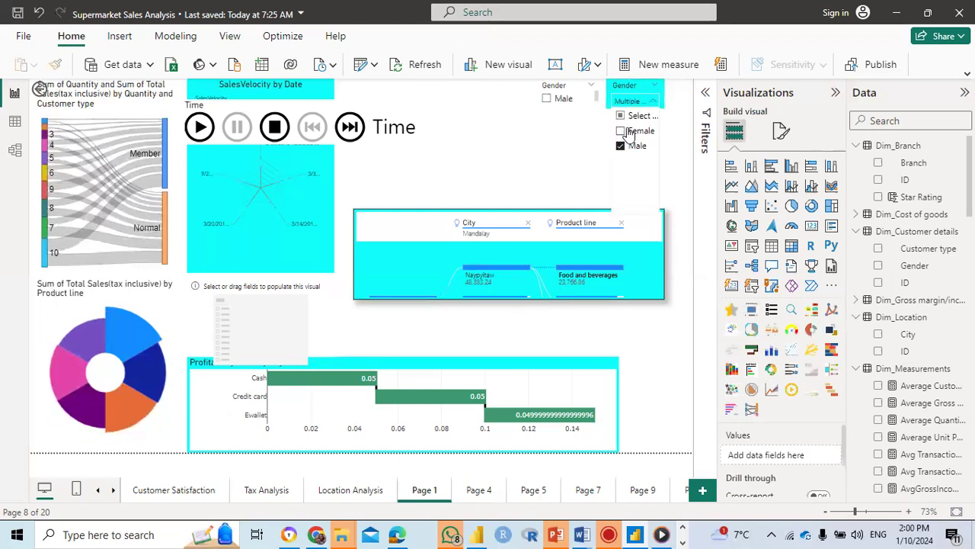
click(629, 132)
click(572, 123)
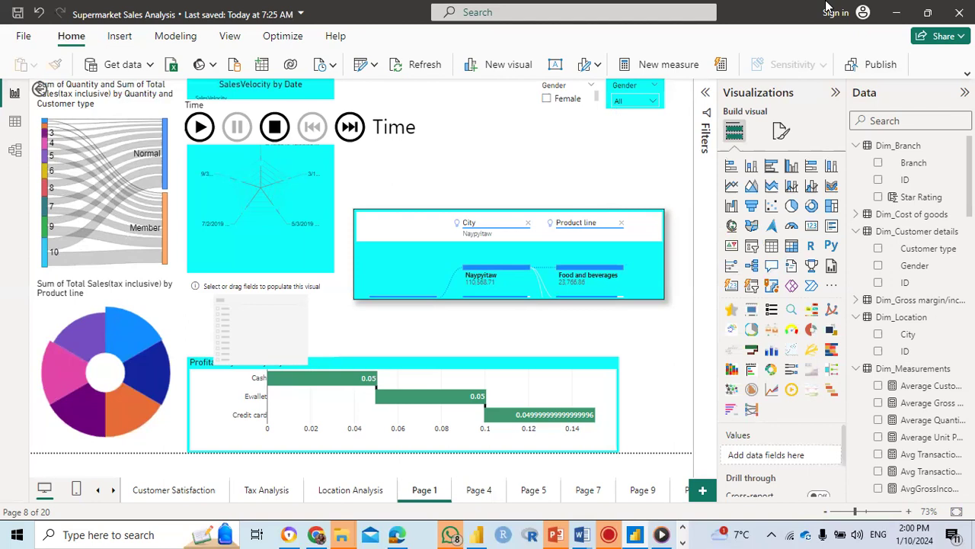
Step: Insert a Q&A visual, then narrow it and extend it upward in the space above the City and Product line decomposition tree
click(775, 265)
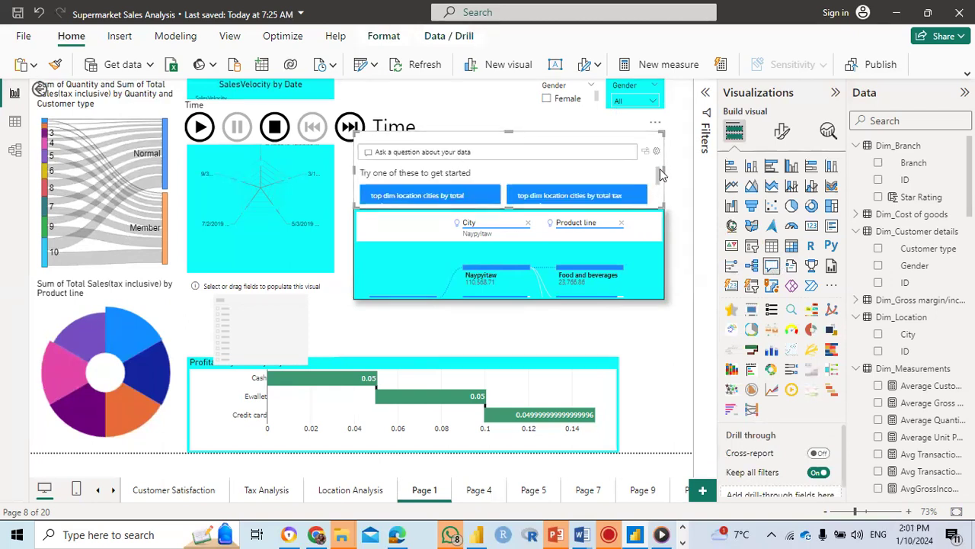
drag(663, 169, 534, 169)
drag(442, 133, 441, 113)
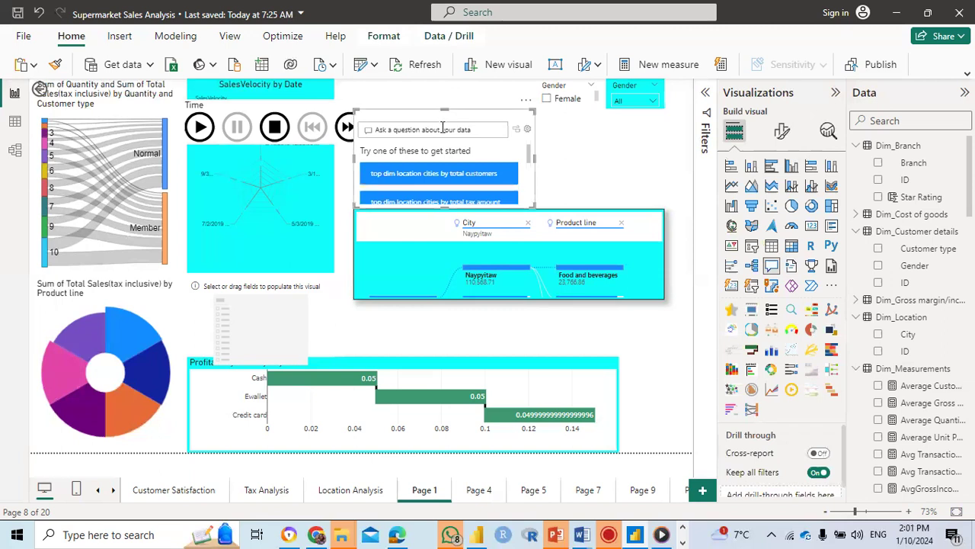
Step: Ask the suggested question "top dim location cities by total customers" in the Q&A visual and widen the visual above the decomposition tree
click(442, 128)
click(445, 180)
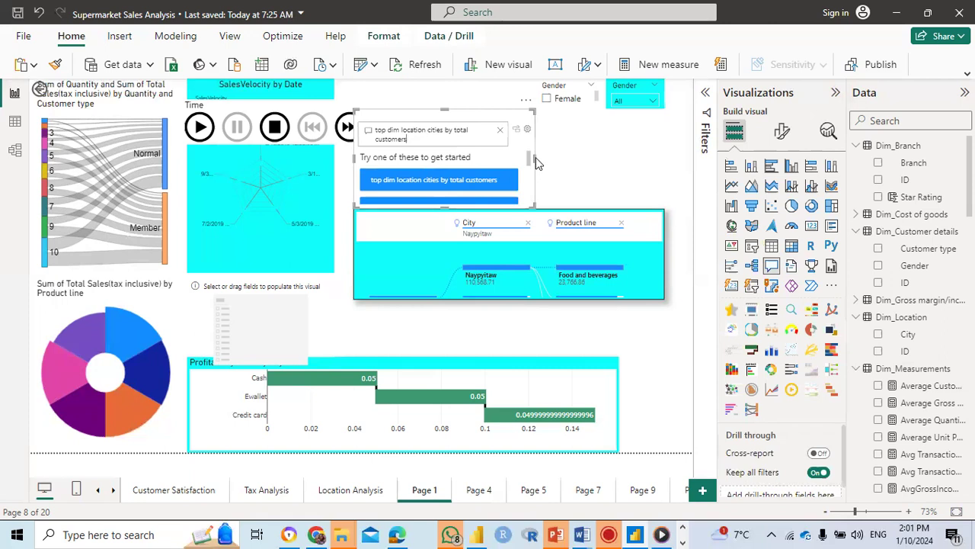
drag(535, 159, 469, 161)
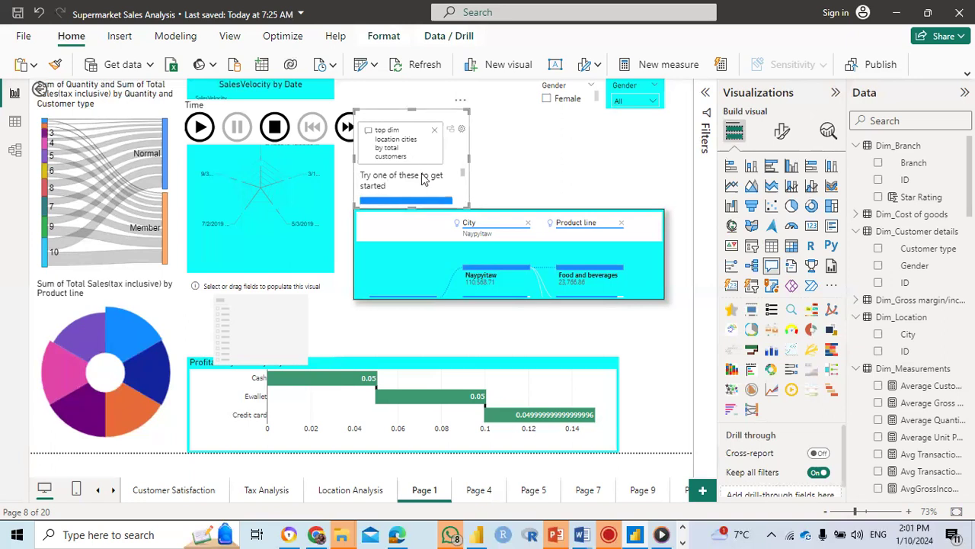
drag(420, 284, 423, 307)
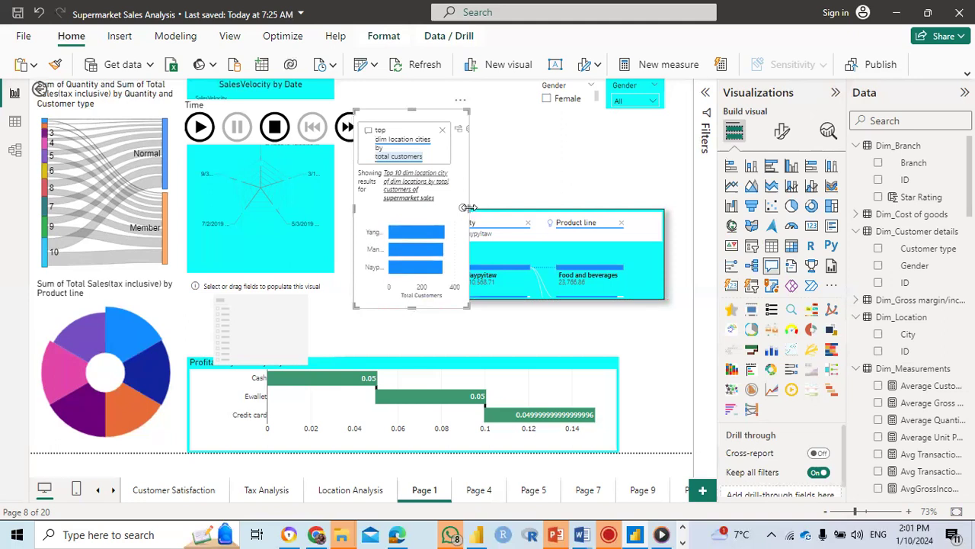
drag(548, 195, 587, 192)
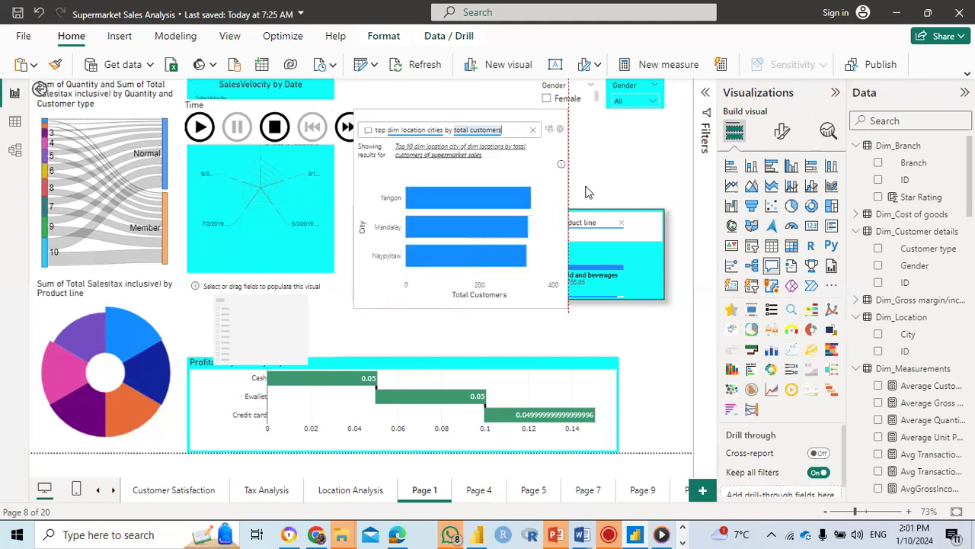
drag(451, 217, 449, 206)
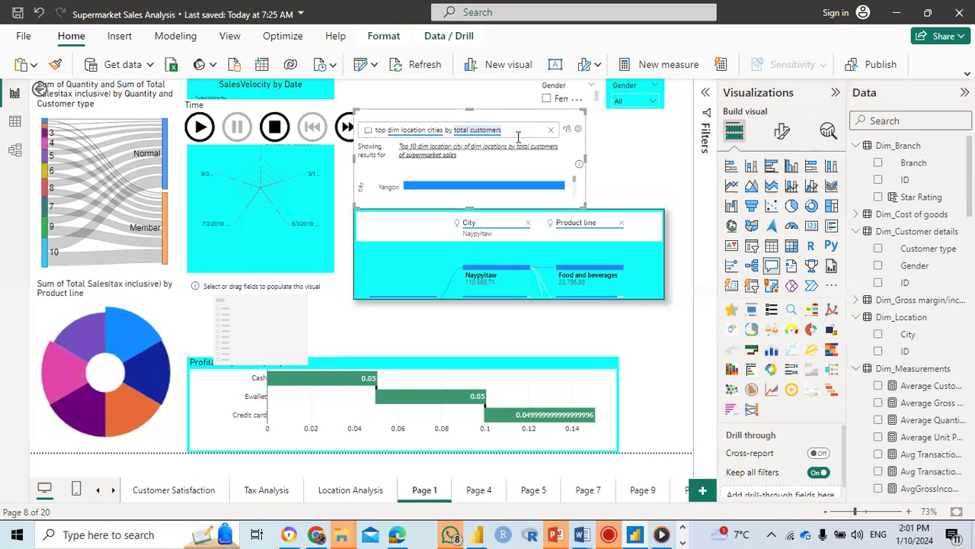
Step: Replace the question in the Q&A visual with "total sales by time" and submit it
drag(510, 133, 369, 136)
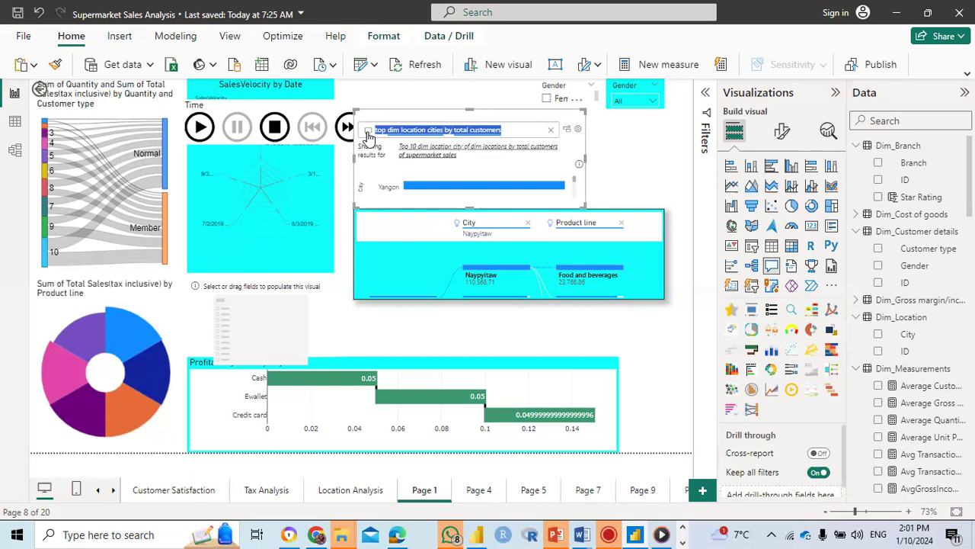
text(t)
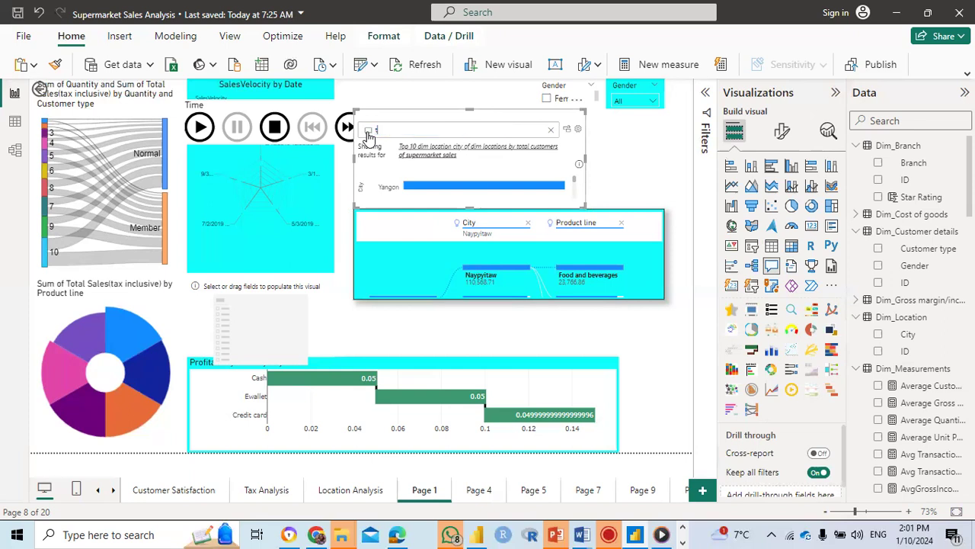
text(oat)
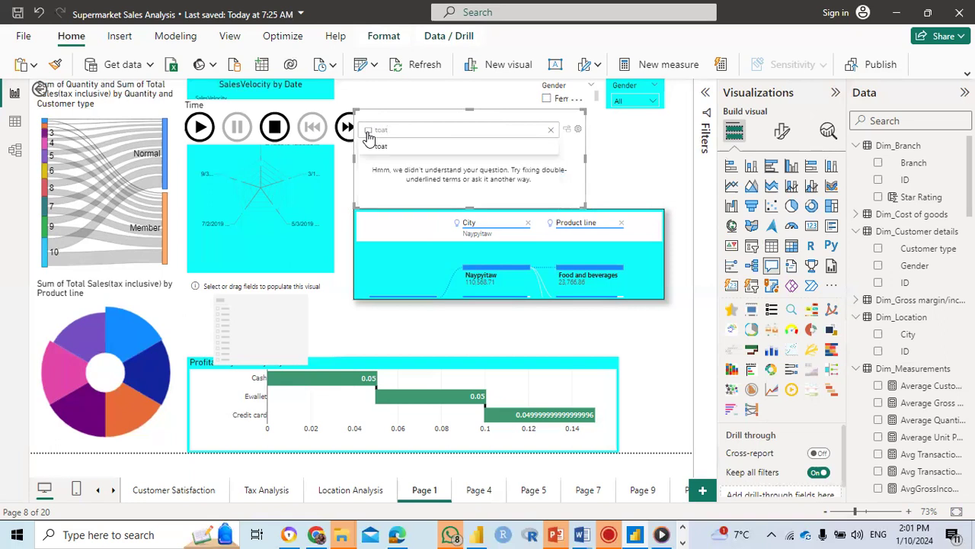
text(l)
key(BackSpace)
key(BackSpace)
key(BackSpace)
key(BackSpace)
key(BackSpace)
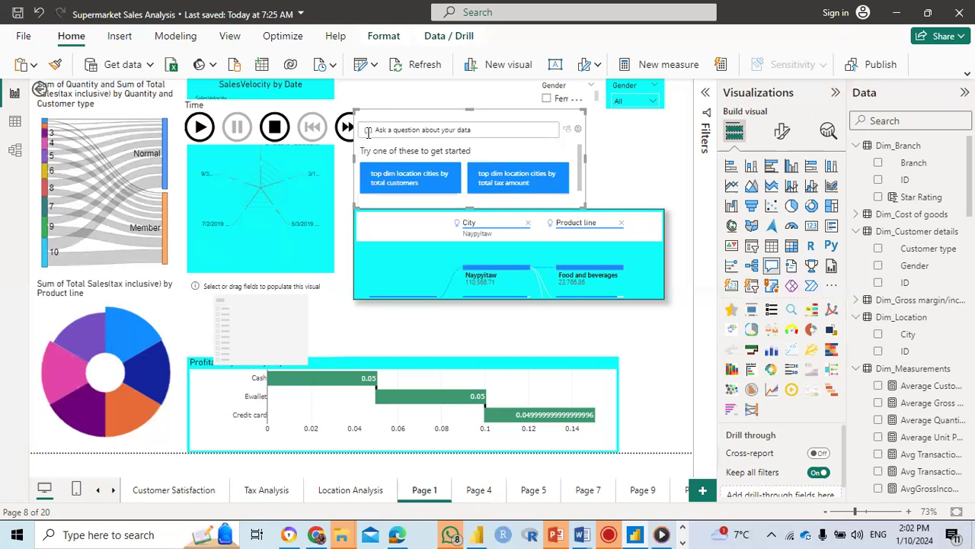
text(to)
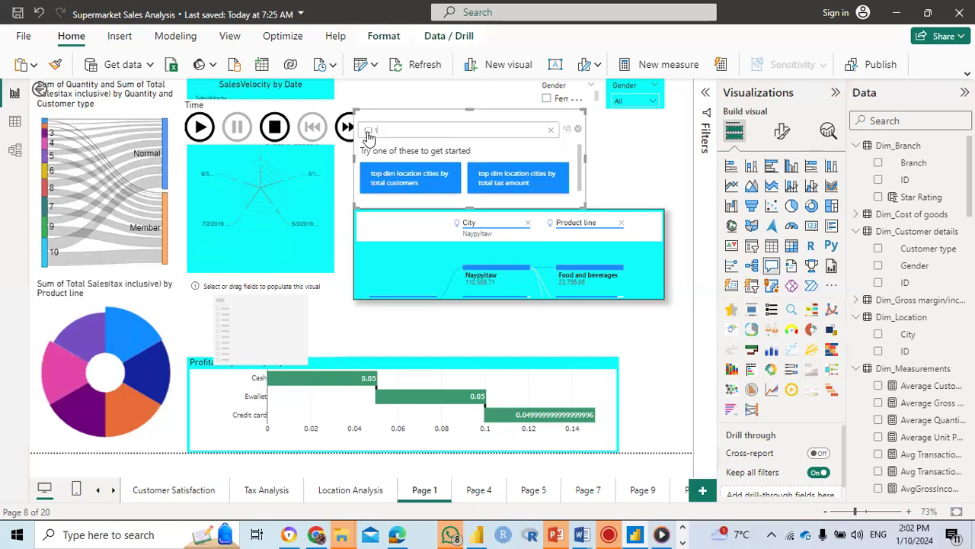
text(tal)
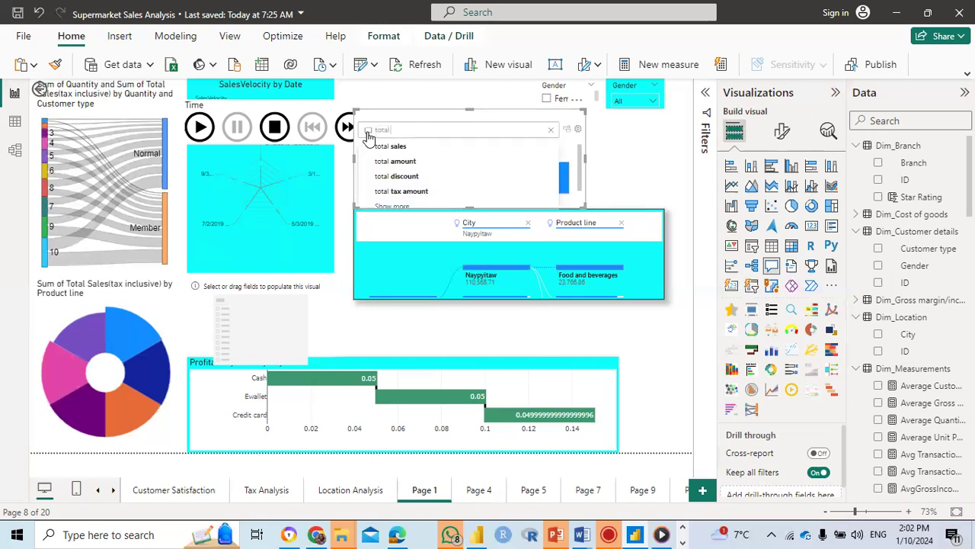
text( saes)
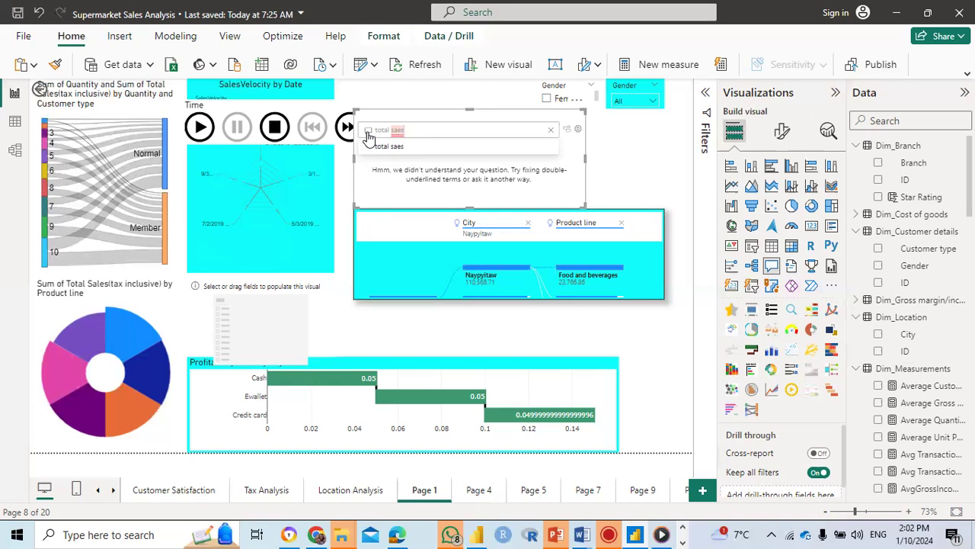
key(BackSpace)
key(BackSpace)
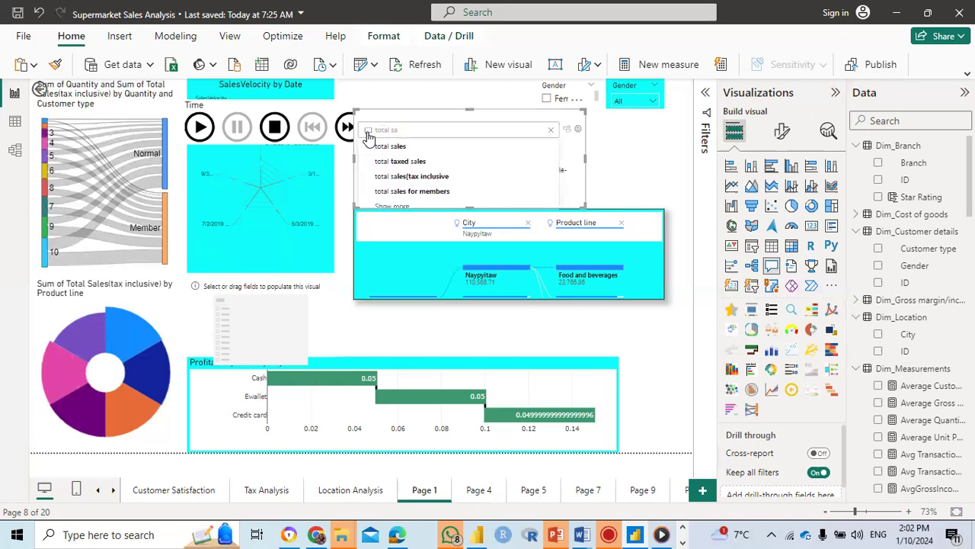
text(les)
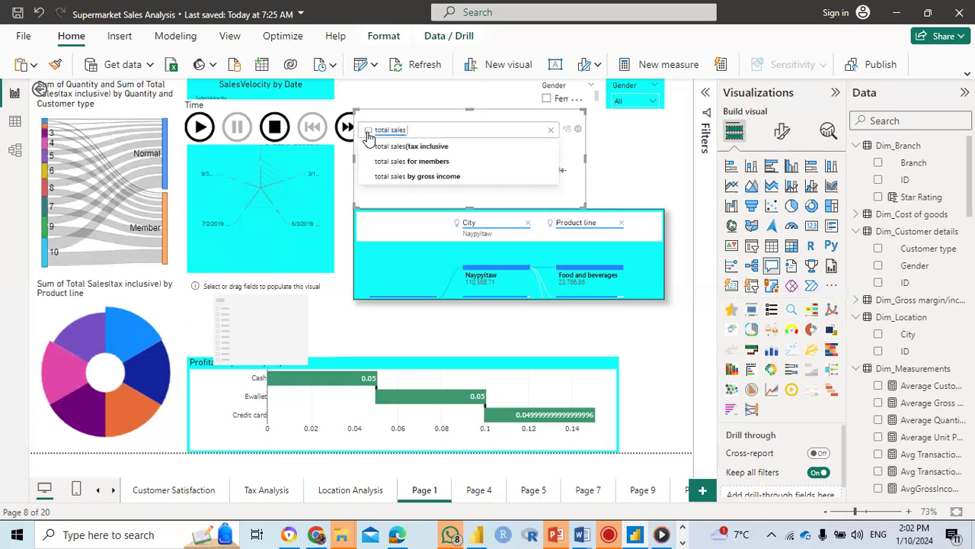
text(y timw)
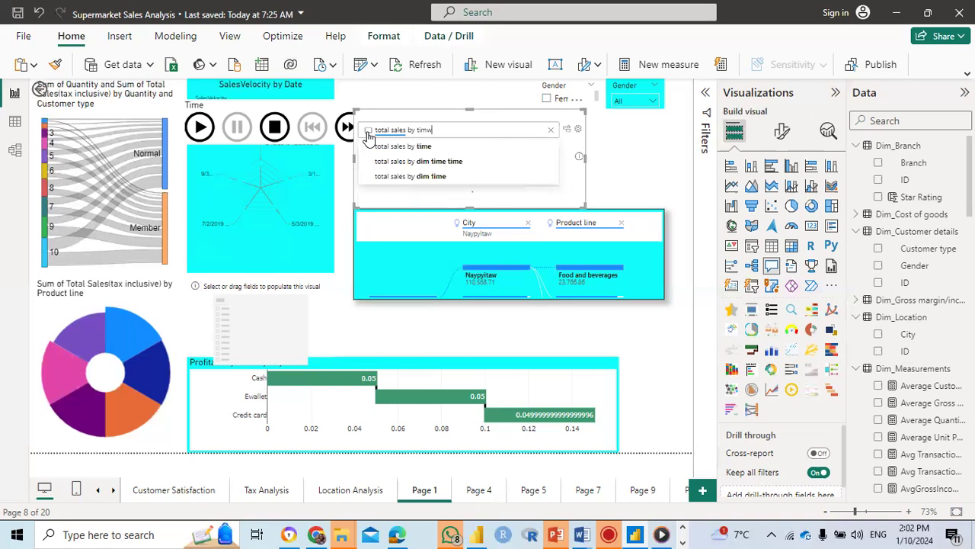
key(BackSpace)
text(e)
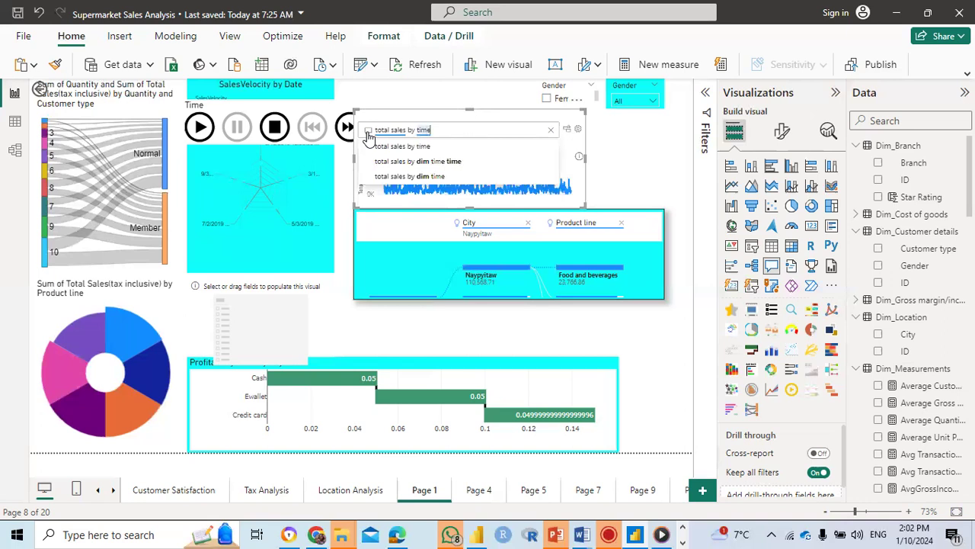
key(Return)
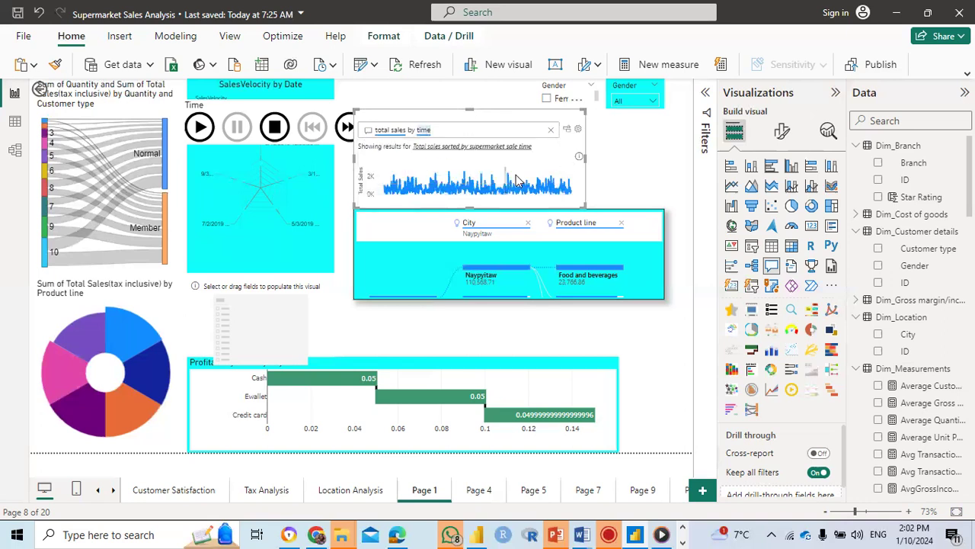
Step: Shrink the Q&A visual to a small box and move the City and Product line decomposition tree down to just above the payment method waterfall chart
drag(467, 204, 465, 315)
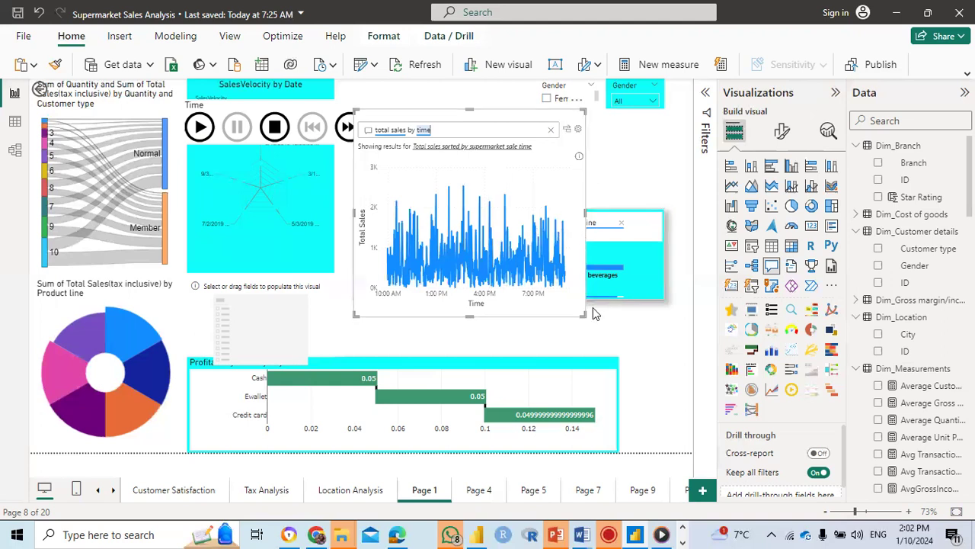
drag(583, 314, 461, 181)
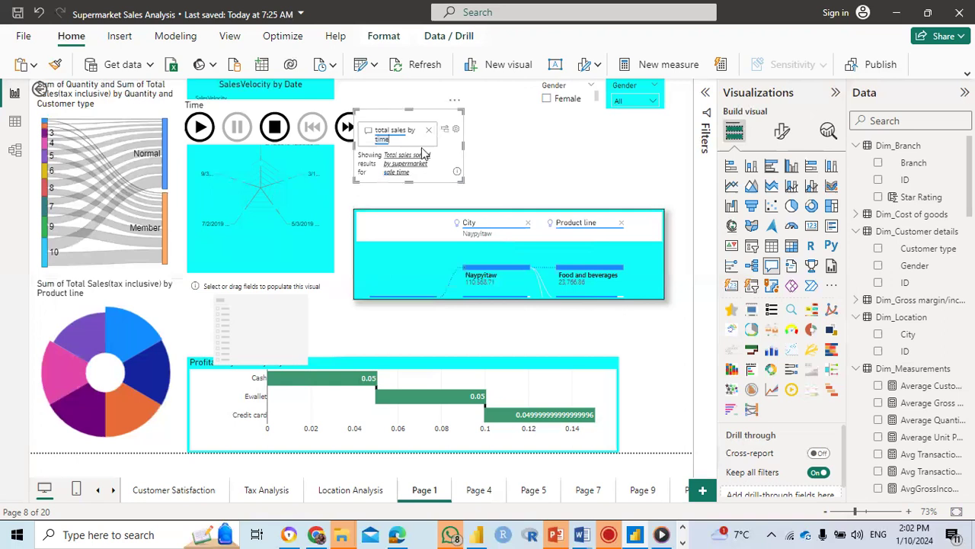
drag(513, 230, 473, 295)
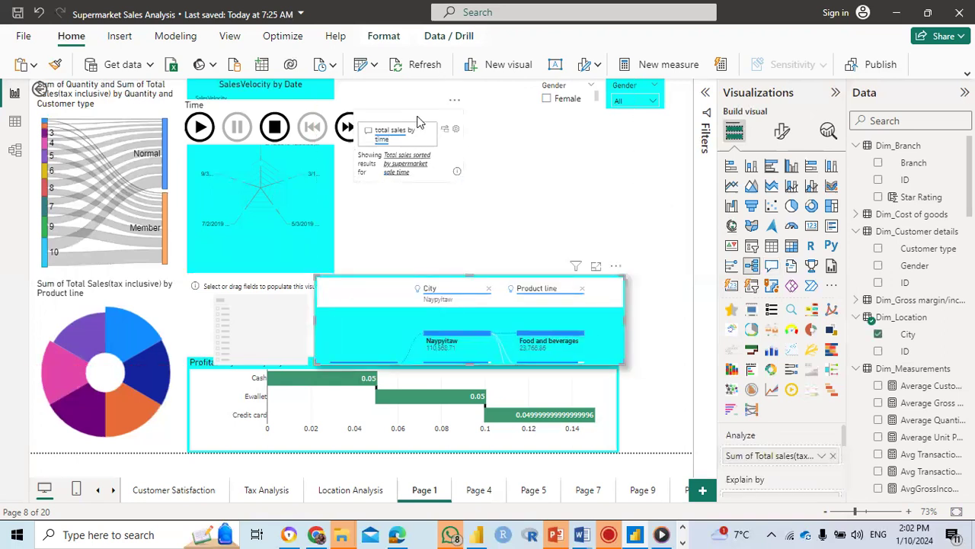
Step: Move the Q&A visual below the Gender slicers and enlarge it to fill the space above the decomposition tree
drag(457, 141, 671, 185)
drag(630, 237, 630, 270)
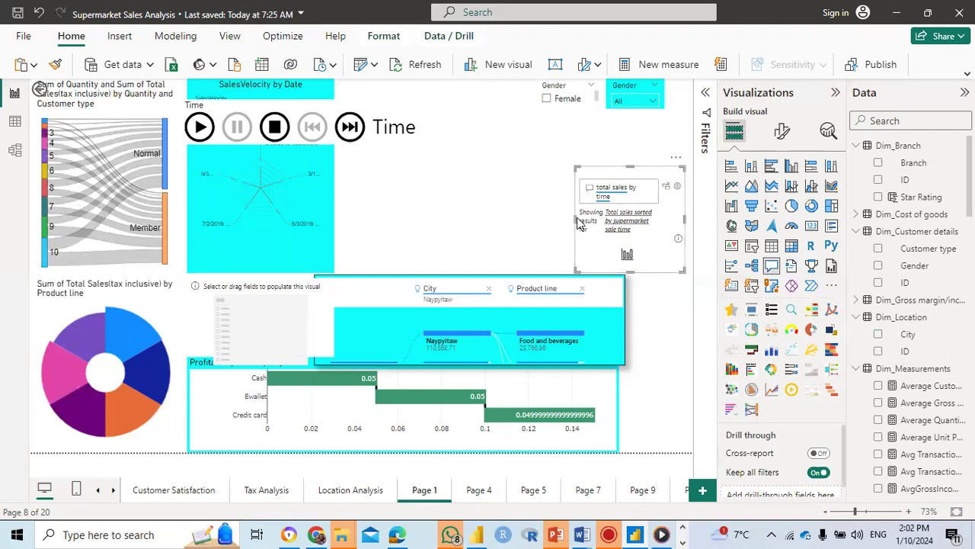
drag(458, 213, 427, 210)
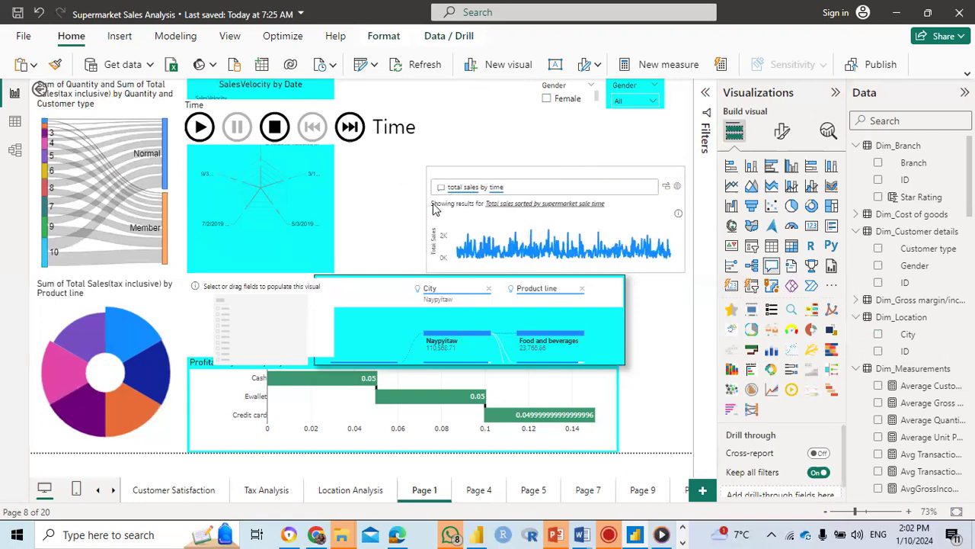
click(612, 137)
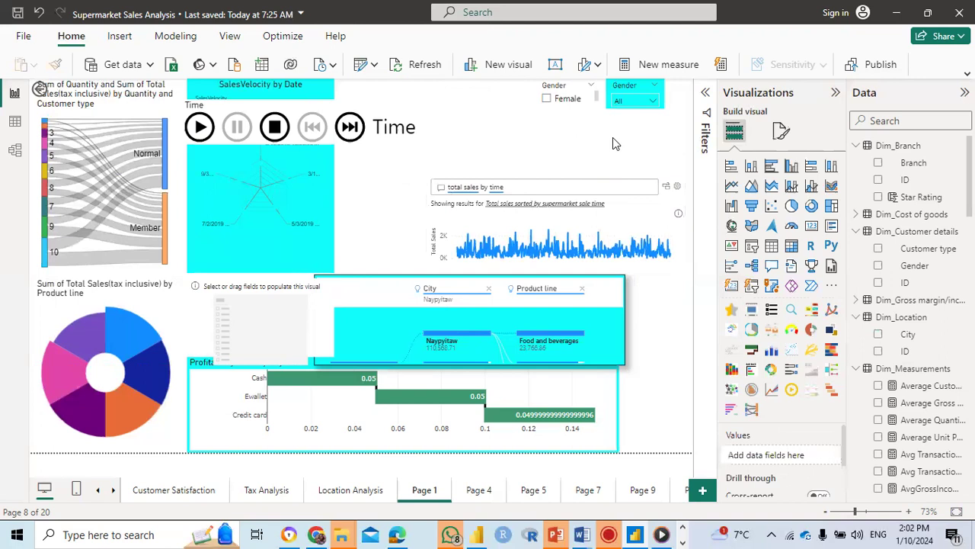
click(556, 174)
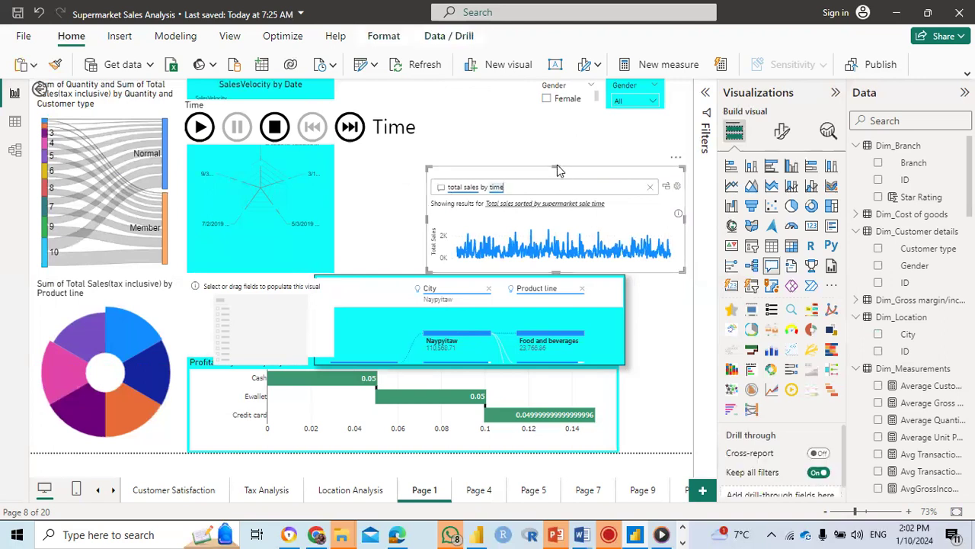
drag(557, 166, 444, 160)
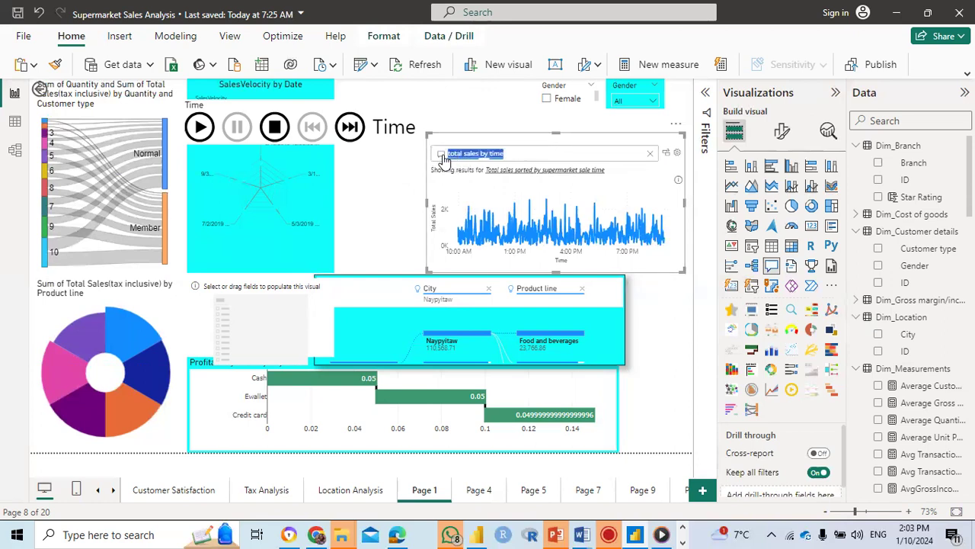
Step: Replace the question in the Q&A visual with "product by time" and submit it
text(product)
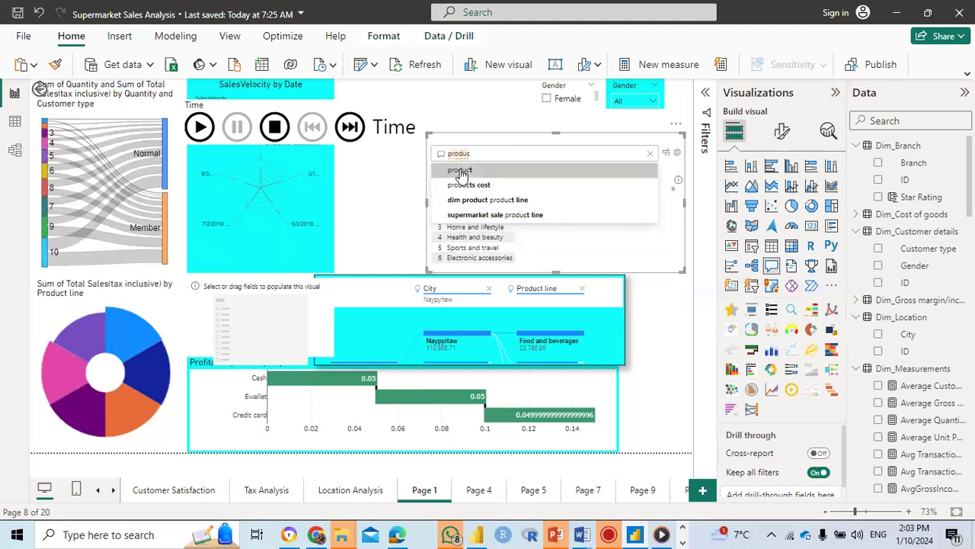
click(460, 172)
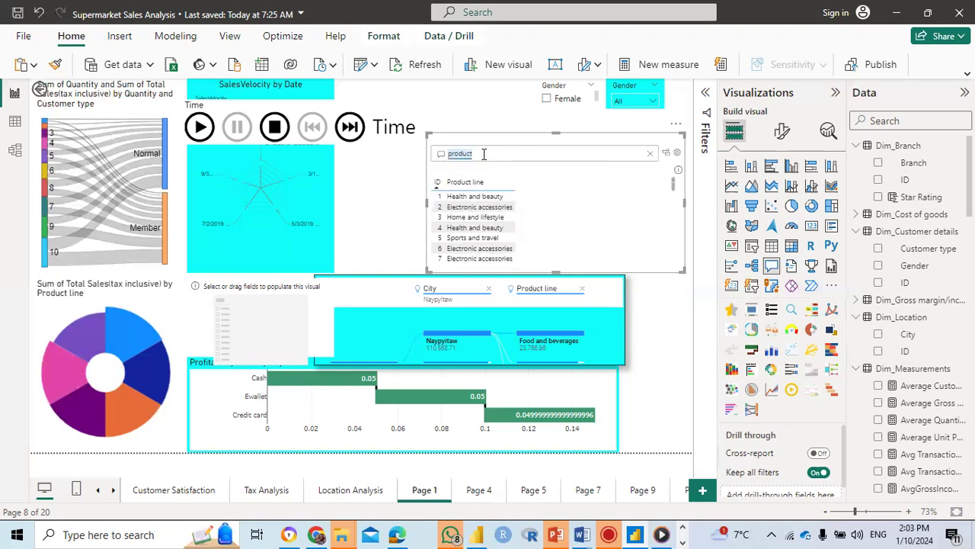
click(483, 154)
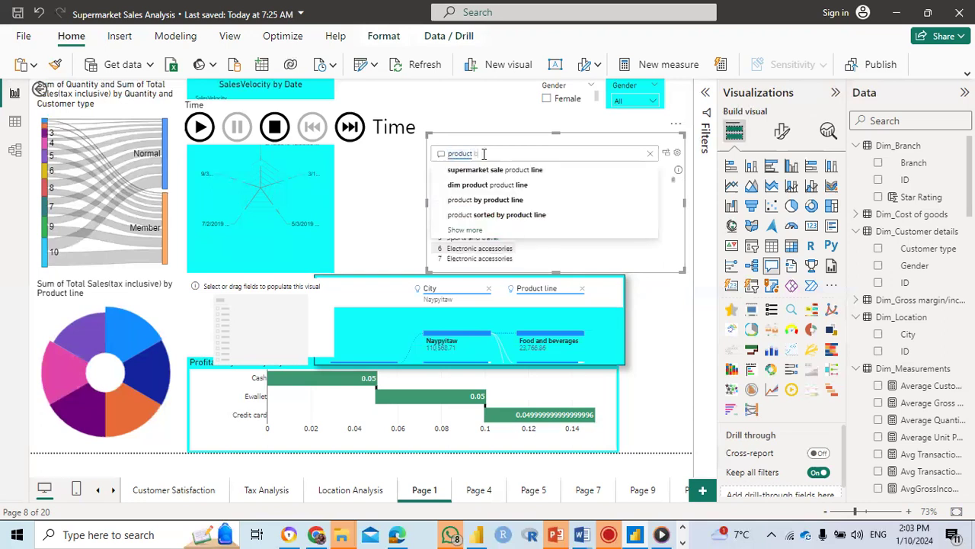
text(by time)
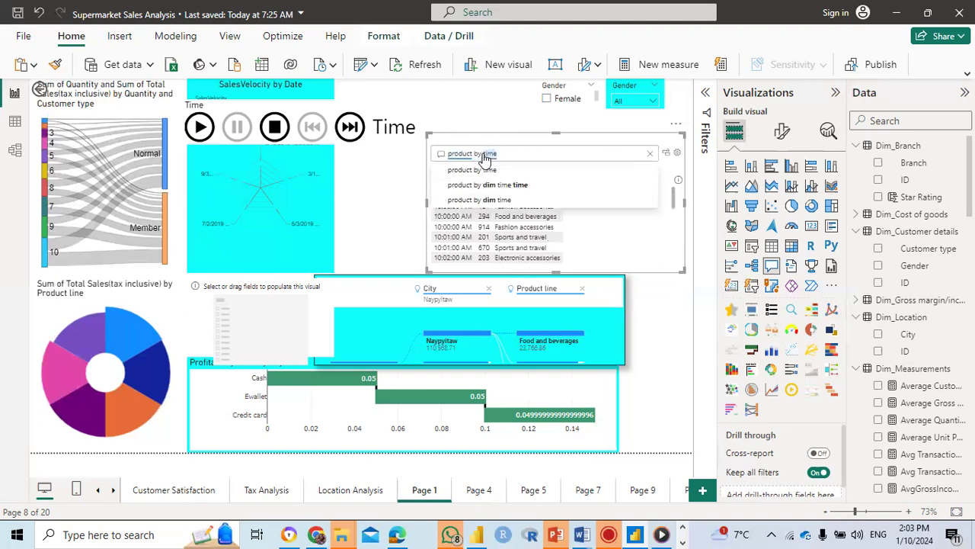
key(Return)
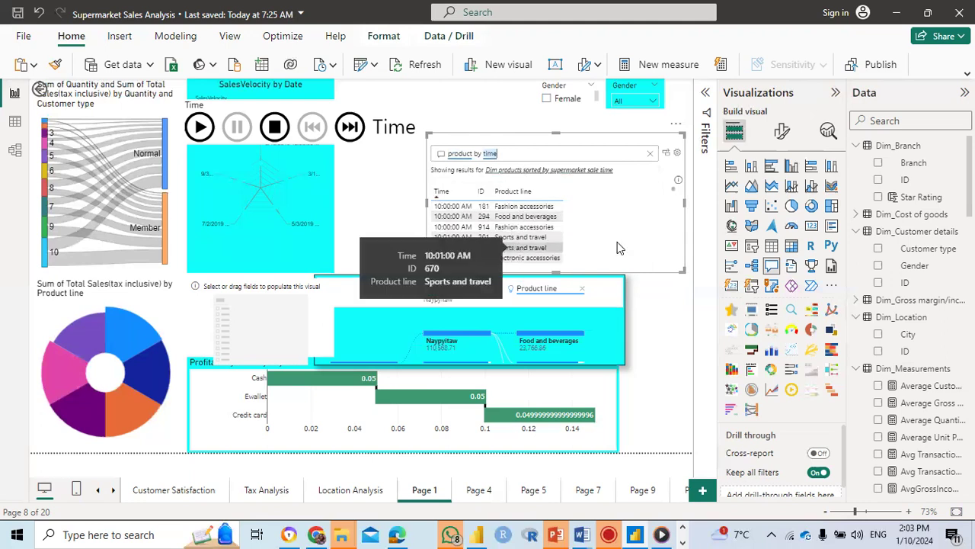
Step: Review the product by time results to the end, then shrink the Q&A visual to a small box at the page's right edge
drag(673, 194, 673, 258)
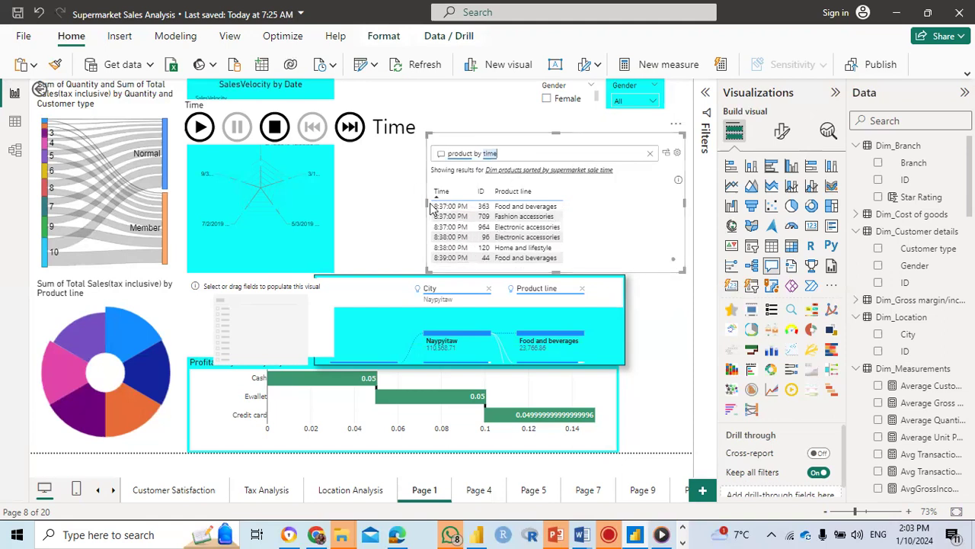
drag(425, 201, 637, 195)
drag(653, 262, 654, 203)
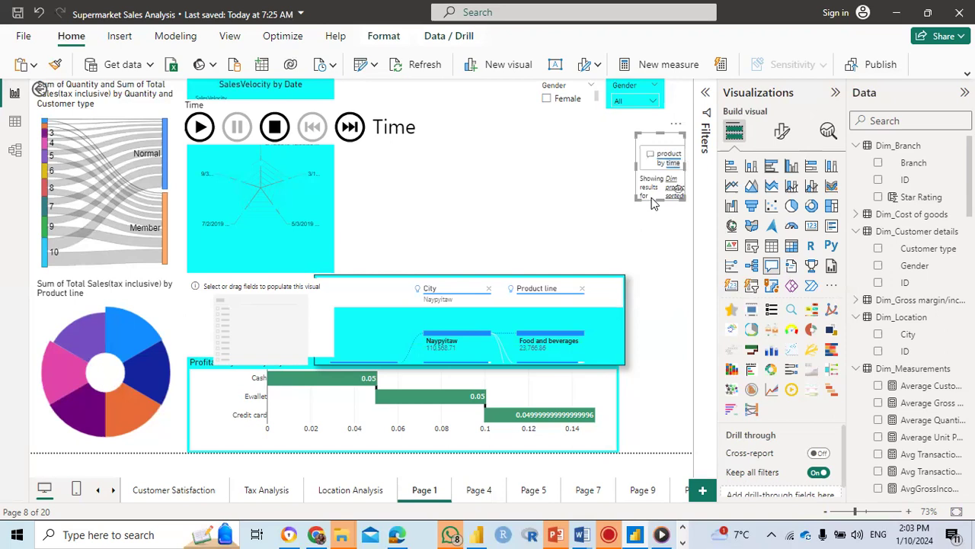
Step: Insert a line chart and add Product line from Dim_Products as its X-axis
click(527, 171)
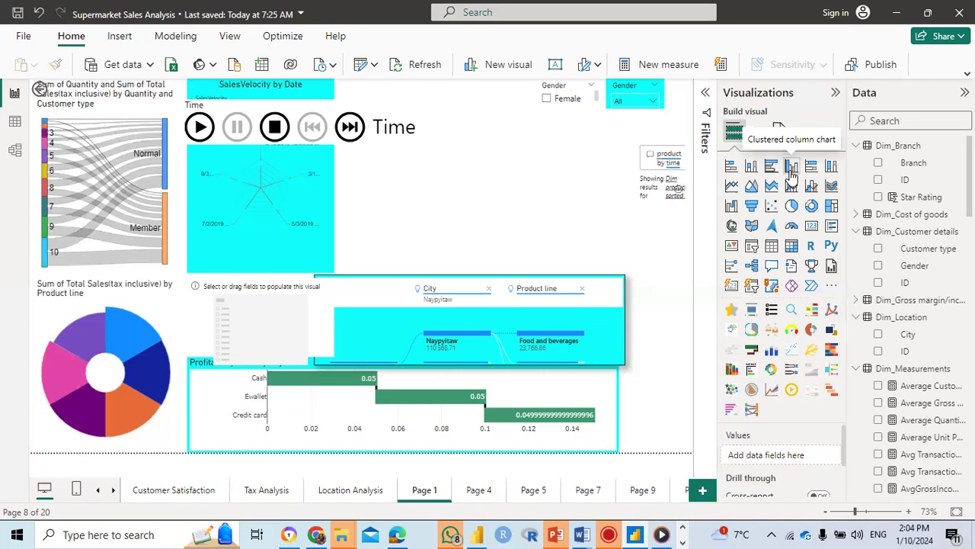
click(733, 187)
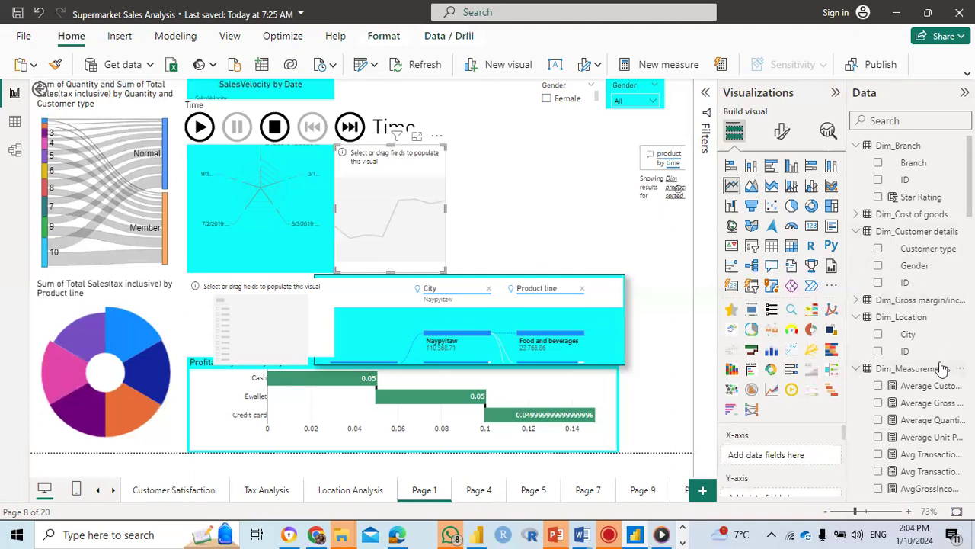
scroll(942, 364, down, 8)
scroll(942, 364, down, 10)
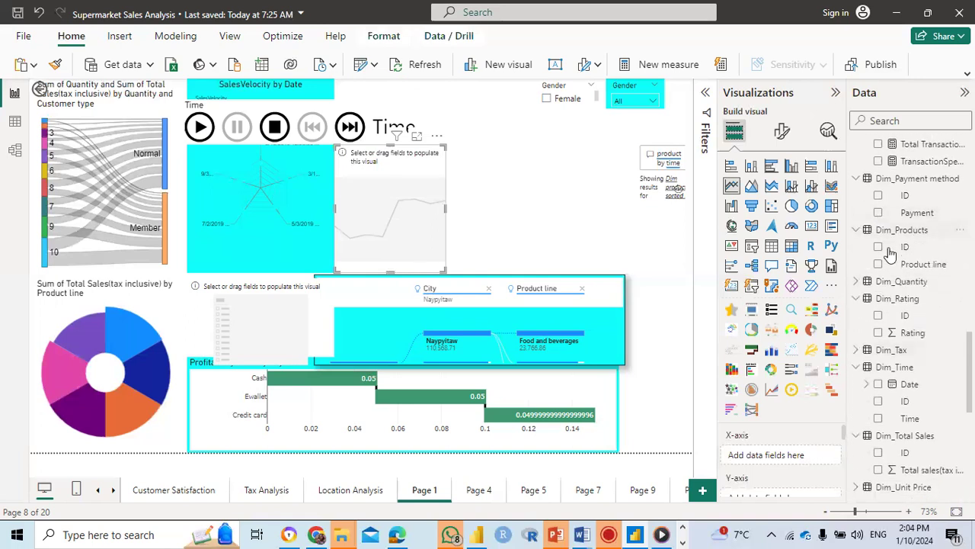
mouse_move(906, 264)
mouse_down()
mouse_move(786, 438)
mouse_move(893, 230)
mouse_move(897, 262)
mouse_up()
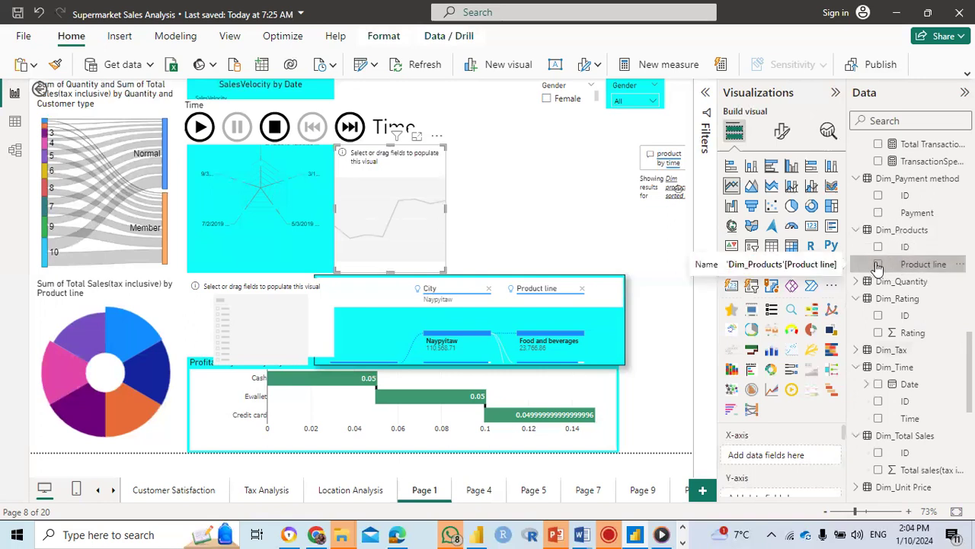
click(878, 264)
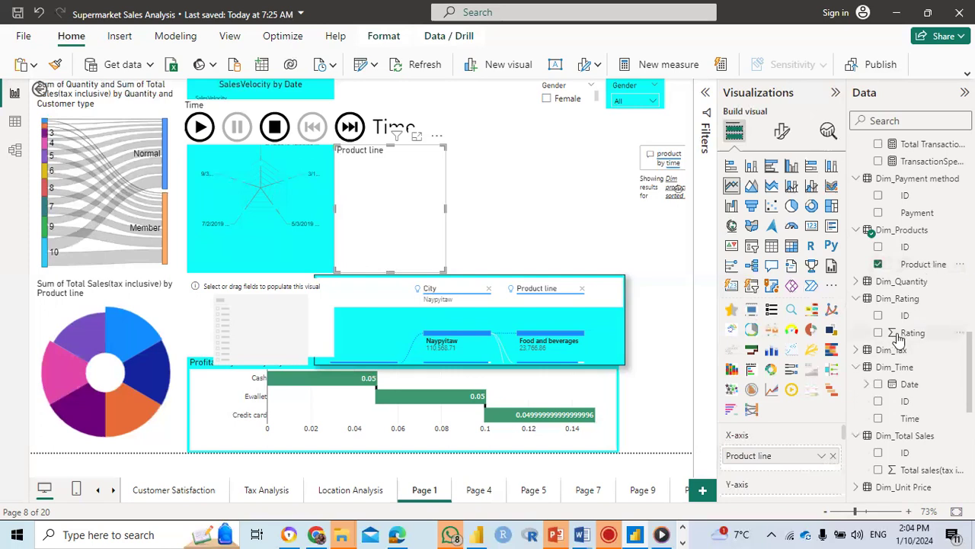
Step: Add Date from Dim_Time to the line chart's X-axis below Product line
click(882, 385)
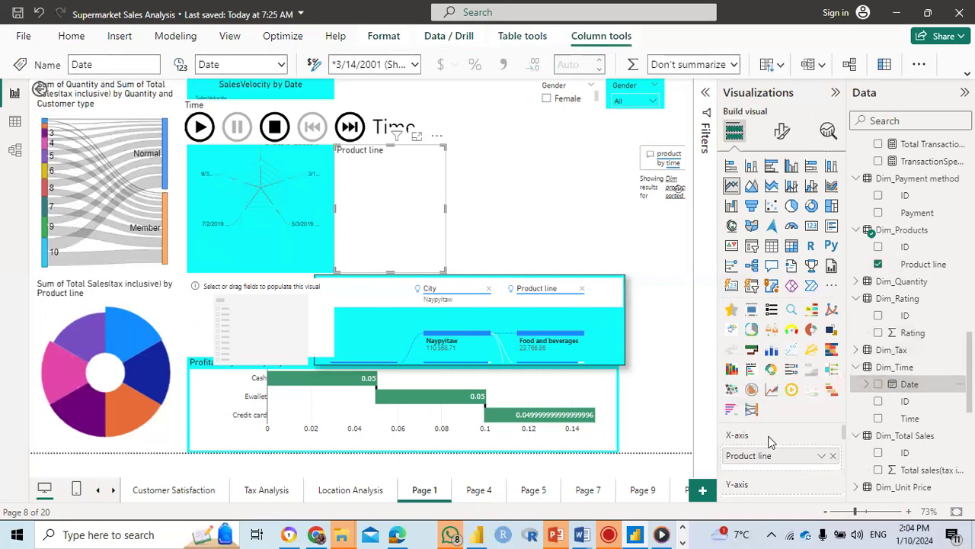
scroll(768, 457, down, 2)
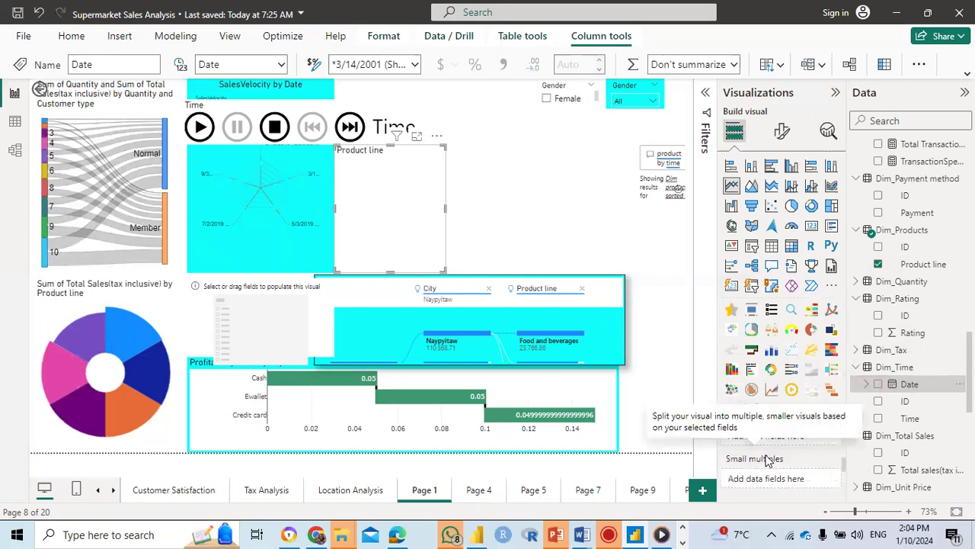
scroll(768, 460, up, 3)
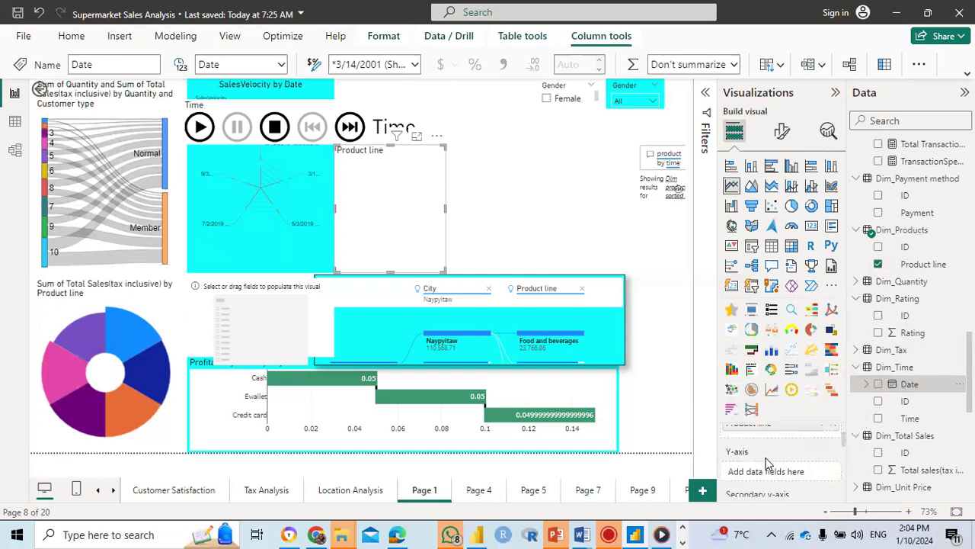
scroll(768, 462, up, 1)
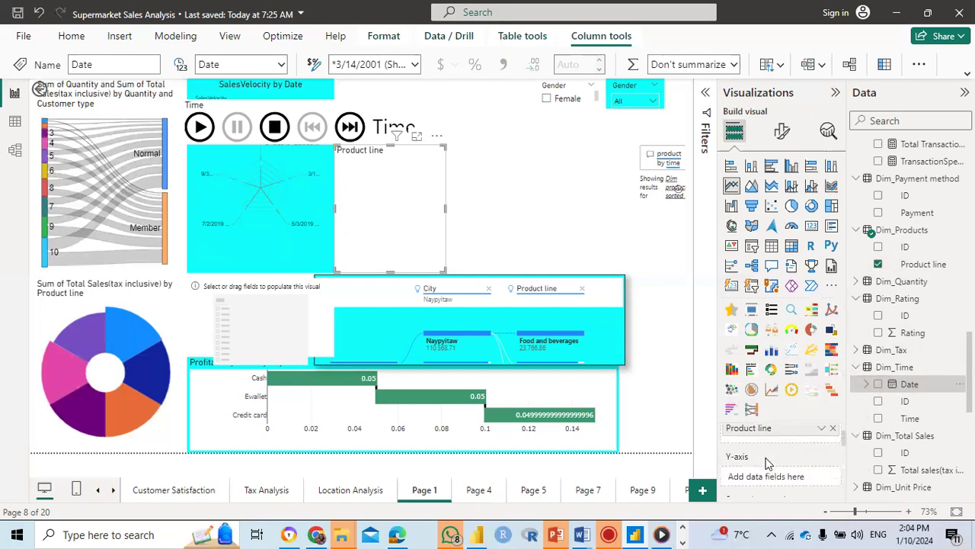
click(878, 386)
mouse_move(878, 386)
mouse_down()
mouse_move(767, 485)
mouse_move(881, 389)
mouse_move(882, 397)
mouse_up()
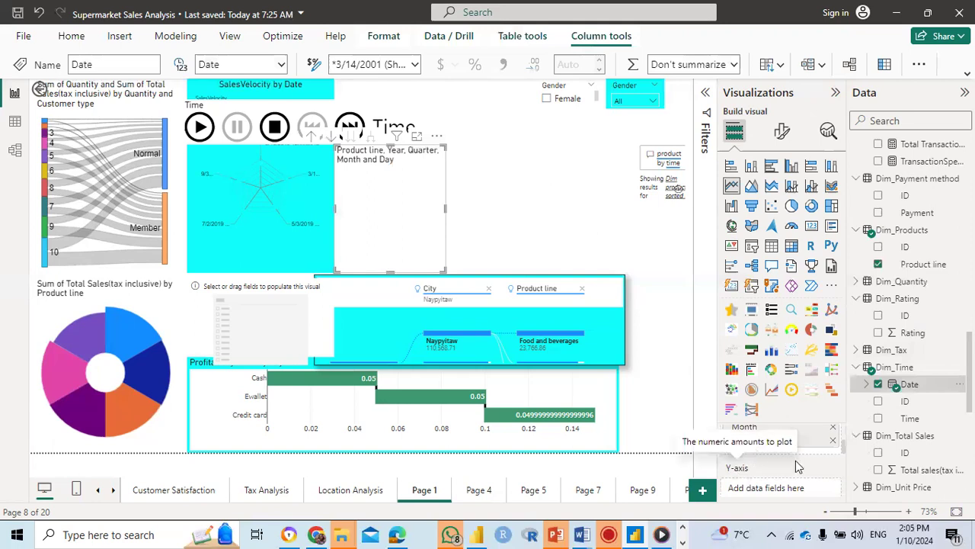
Step: Add Total sales(tax inclusive) from Dim_Total Sales as the line chart's Y-axis and check the chart's assigned fields
scroll(797, 467, down, 1)
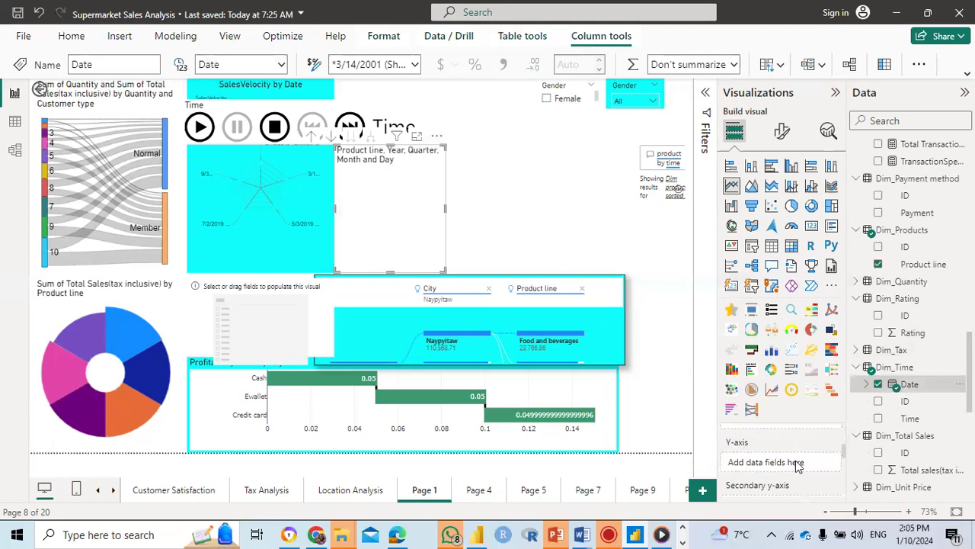
click(879, 470)
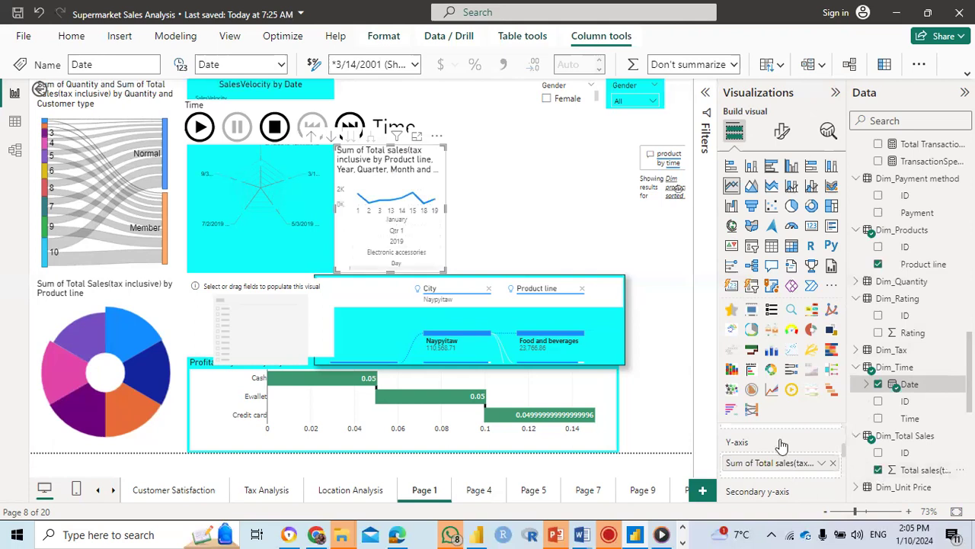
scroll(781, 446, up, 1)
scroll(781, 445, up, 1)
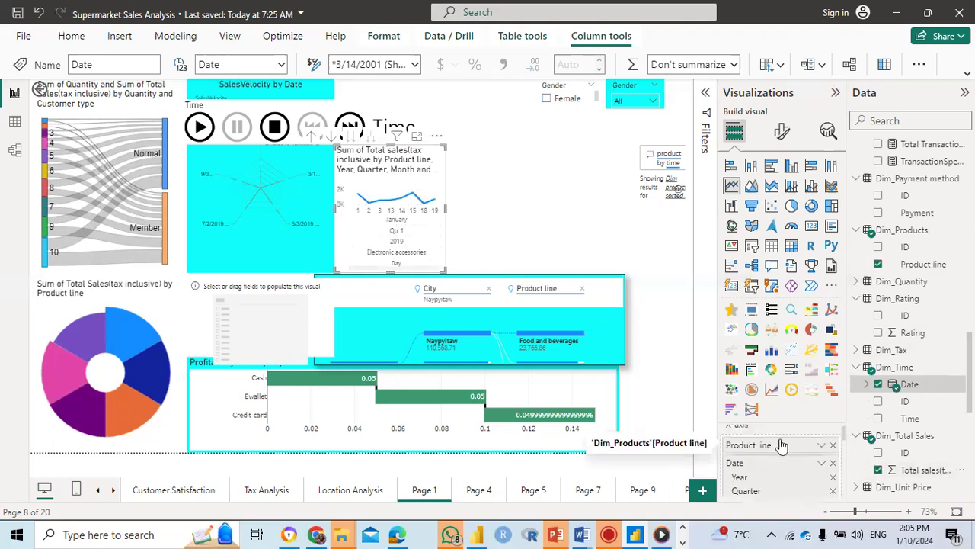
scroll(781, 445, down, 1)
scroll(781, 446, down, 1)
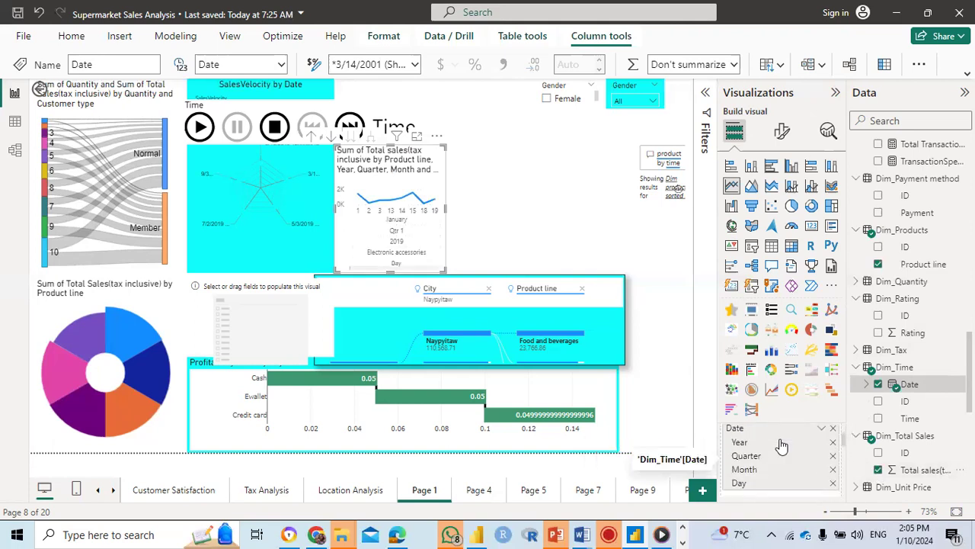
Step: Add Gender from Dim_Customer details as the line chart's legend
scroll(908, 307, up, 3)
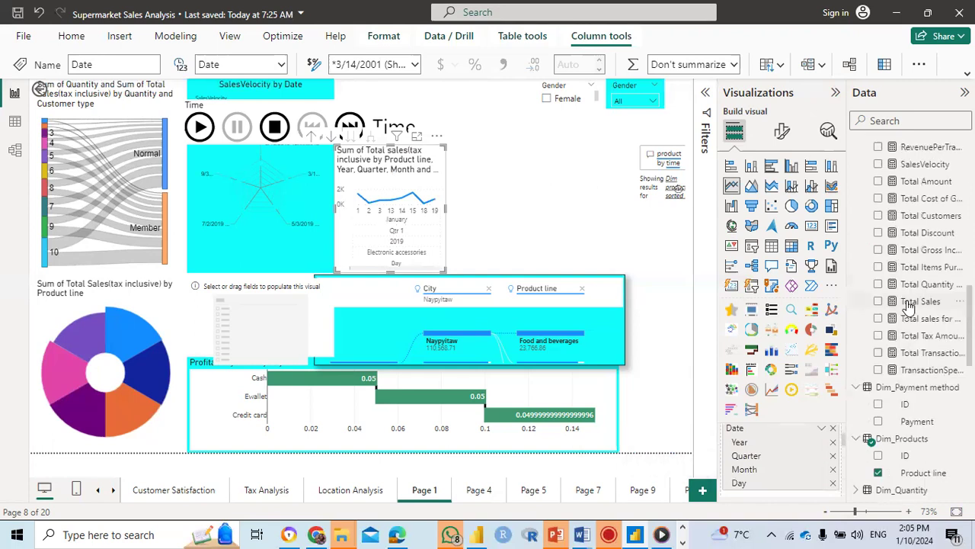
scroll(908, 306, up, 6)
scroll(909, 307, up, 2)
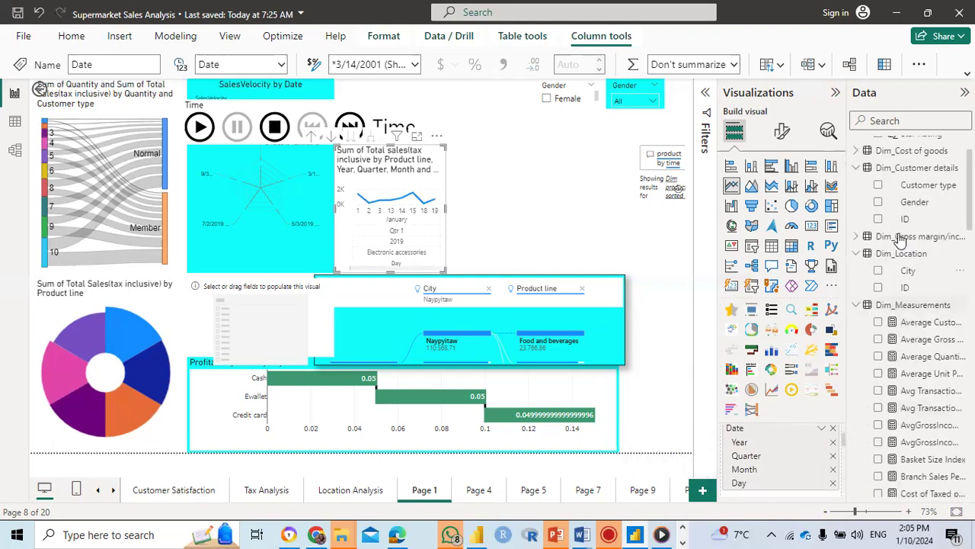
click(879, 203)
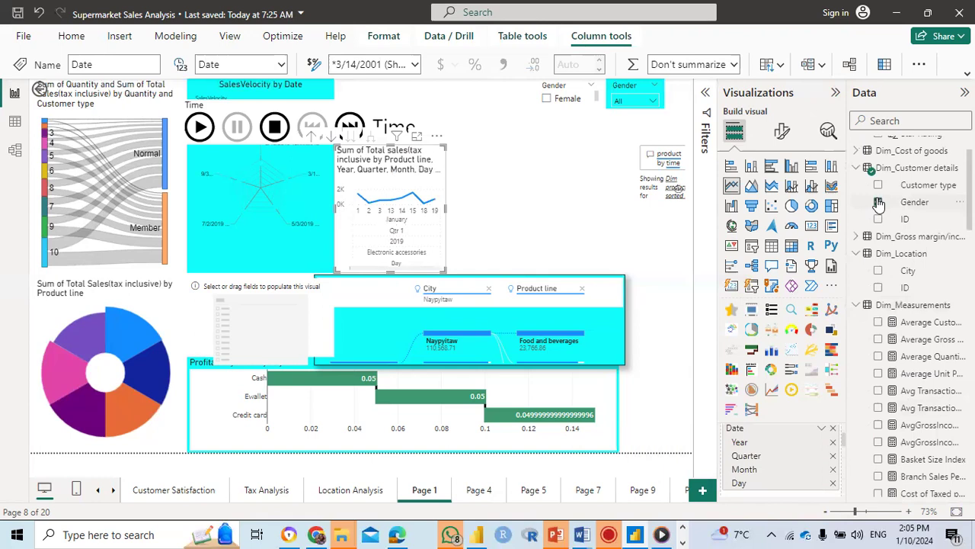
scroll(777, 438, down, 3)
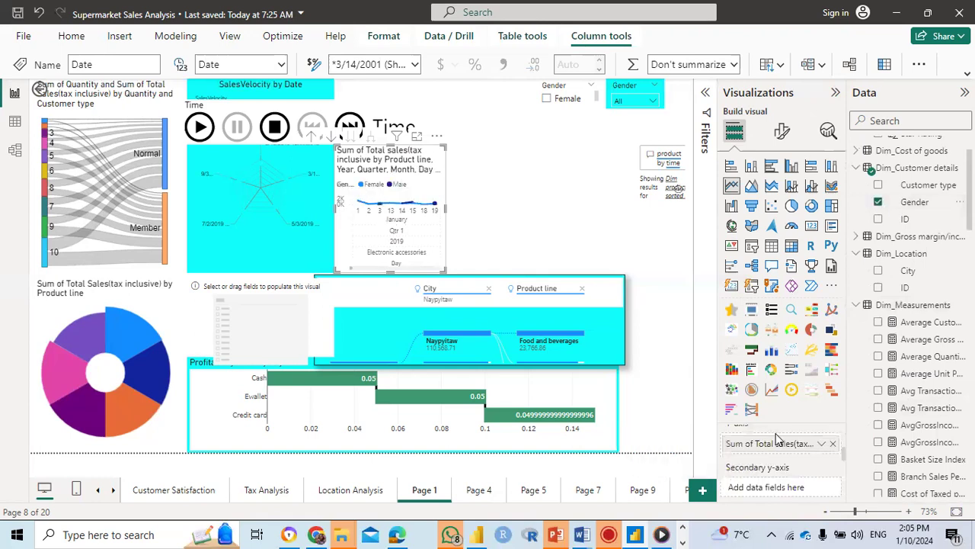
scroll(777, 438, down, 1)
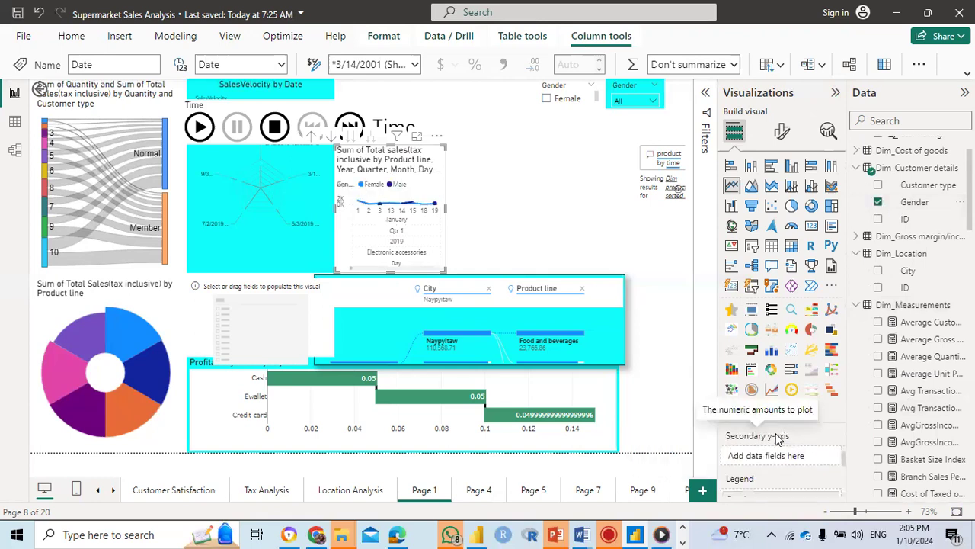
scroll(777, 438, down, 1)
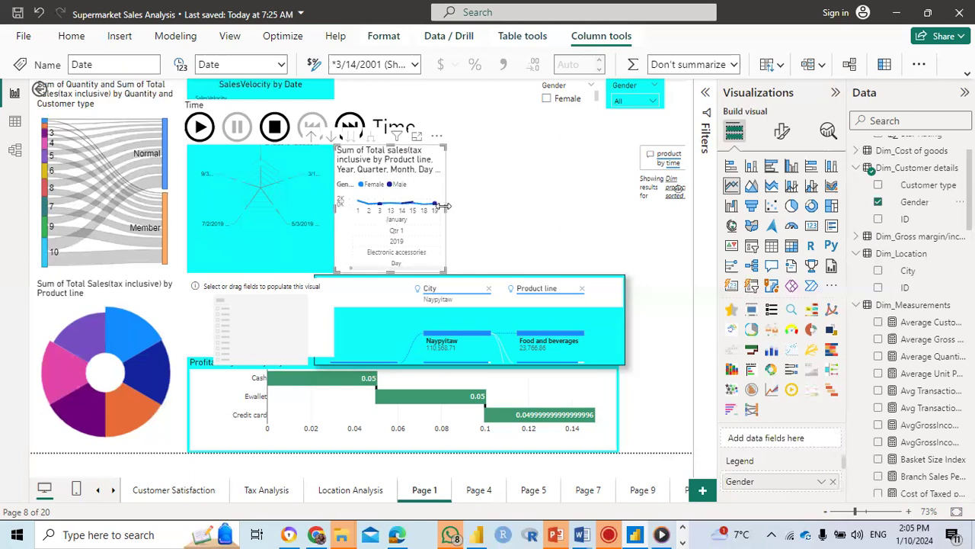
Step: Widen the line chart toward the Q&A visual and pull its opposite edge away from the radar chart
drag(444, 205, 560, 207)
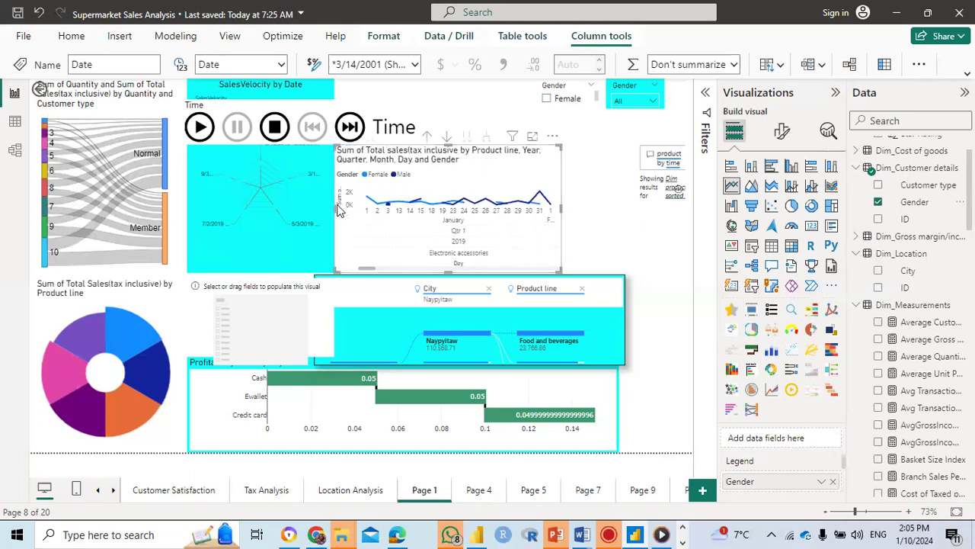
drag(333, 206, 363, 211)
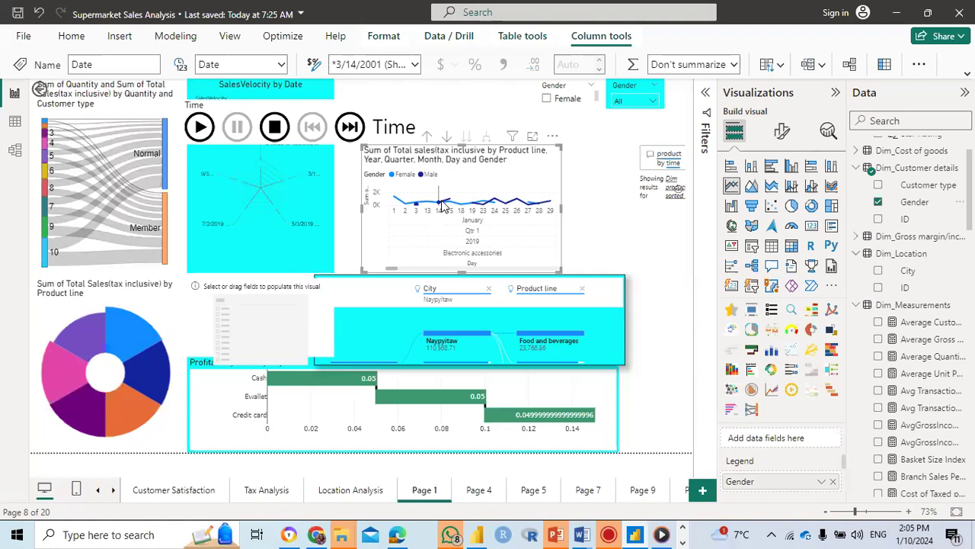
mouse_move(447, 200)
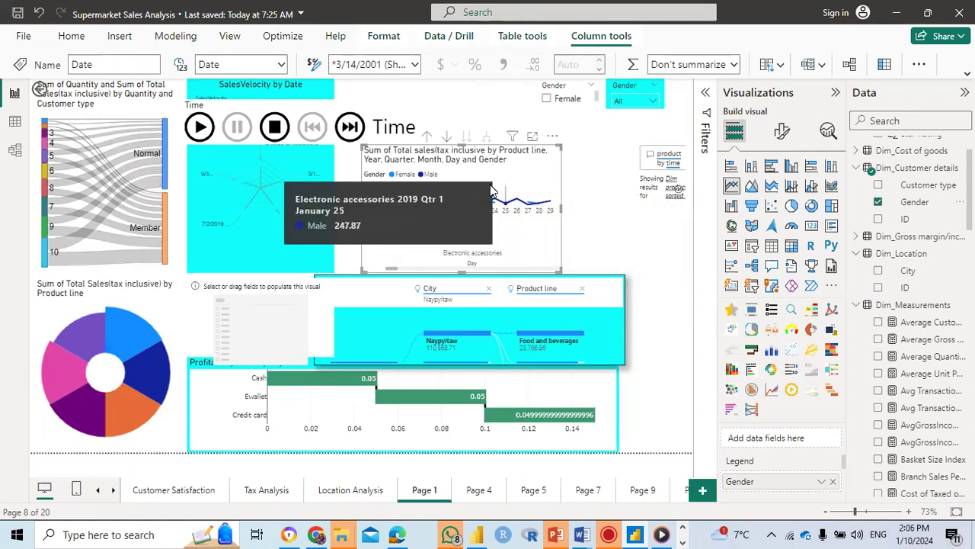
Step: Drill the line chart up from the day level through month and year to the Product line level
click(445, 137)
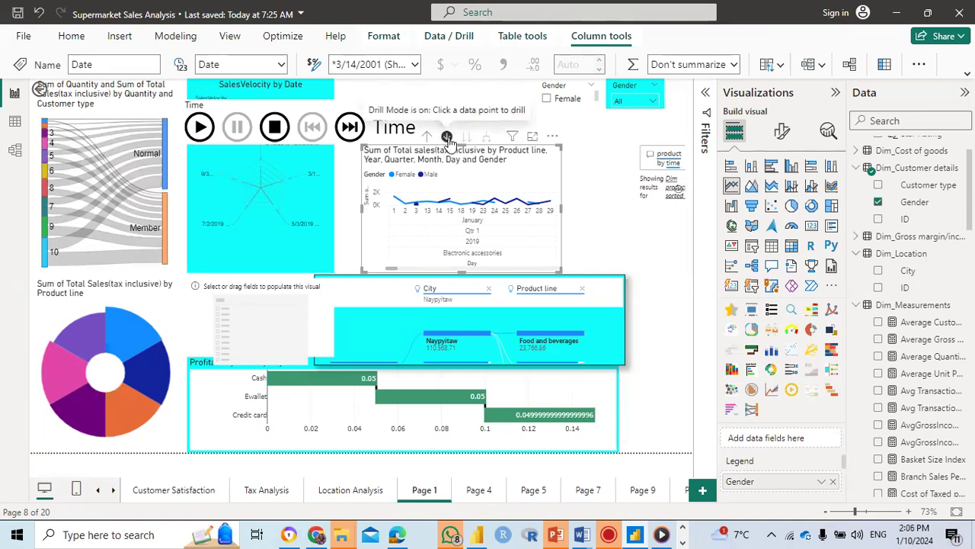
click(447, 140)
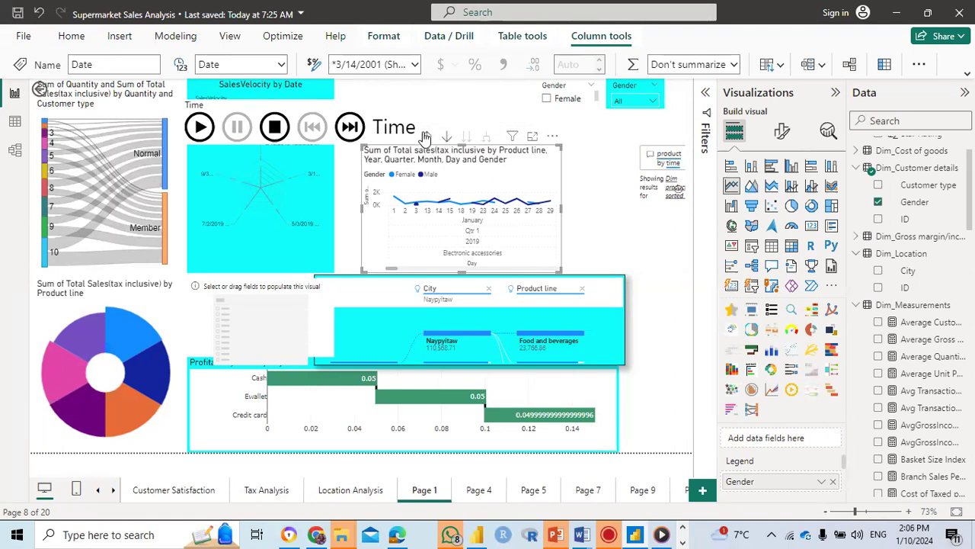
click(425, 135)
click(425, 136)
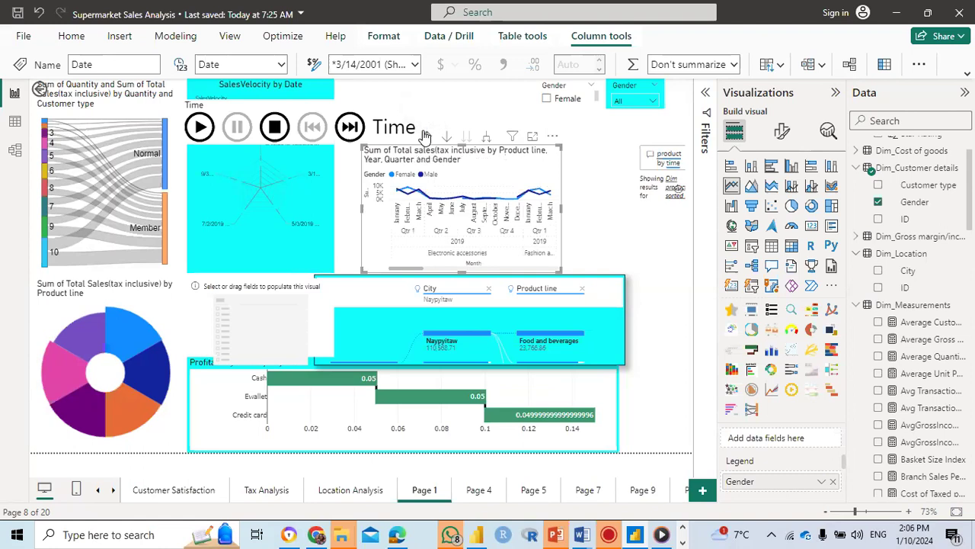
click(426, 136)
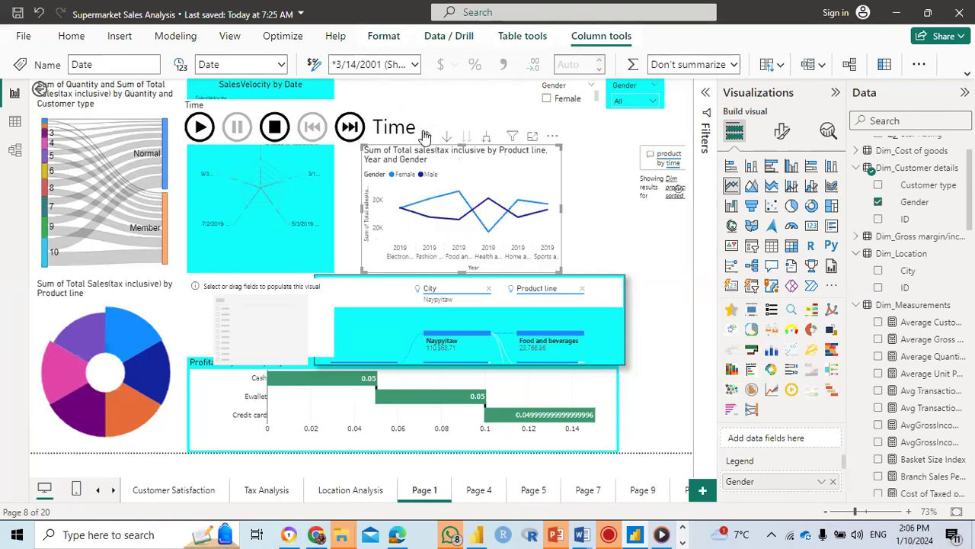
click(425, 136)
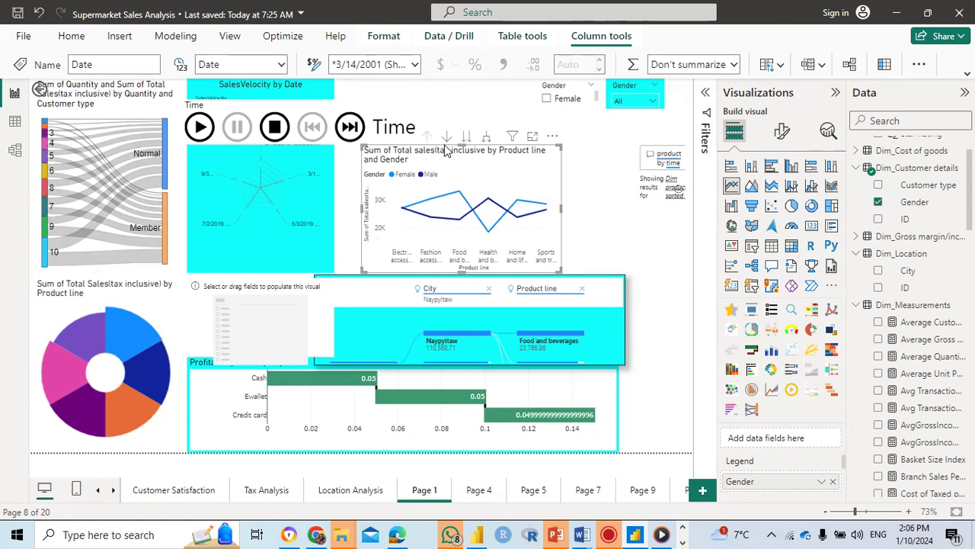
Step: Turn on drill mode and take the line chart to the Year level, then shrink it to a small box
click(447, 136)
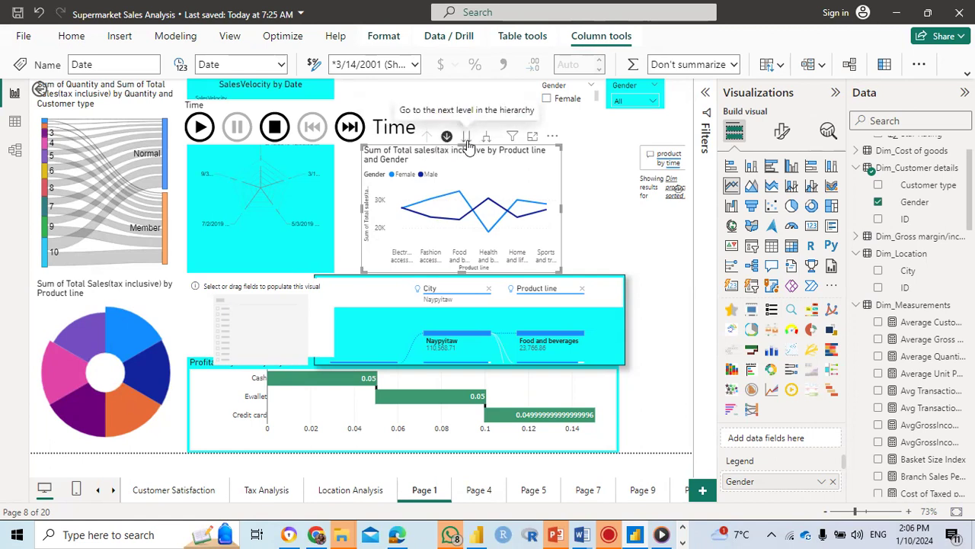
click(467, 139)
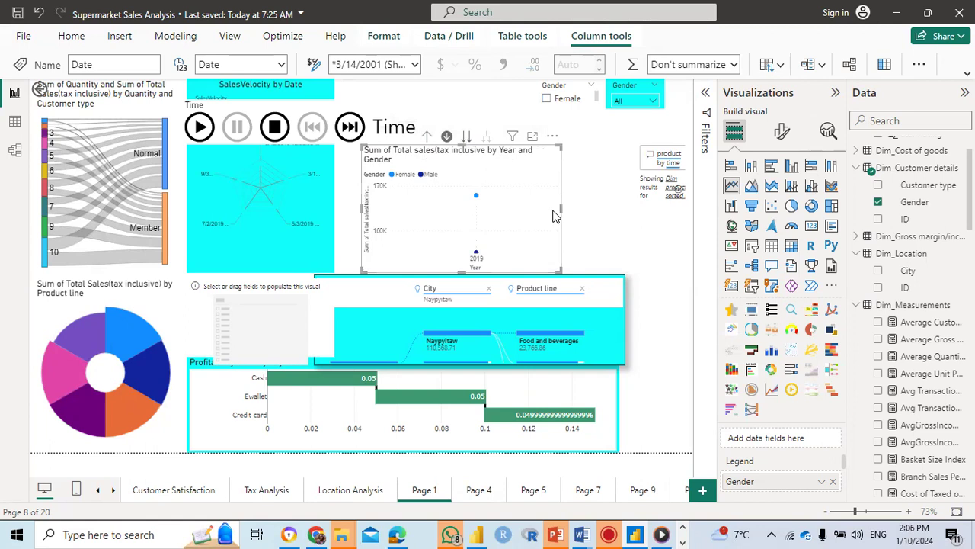
drag(558, 268, 393, 183)
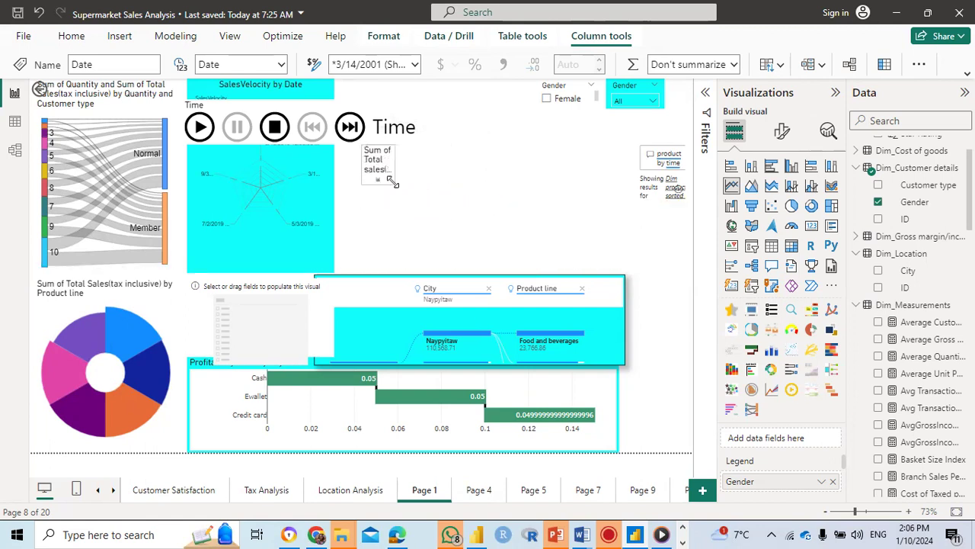
click(467, 179)
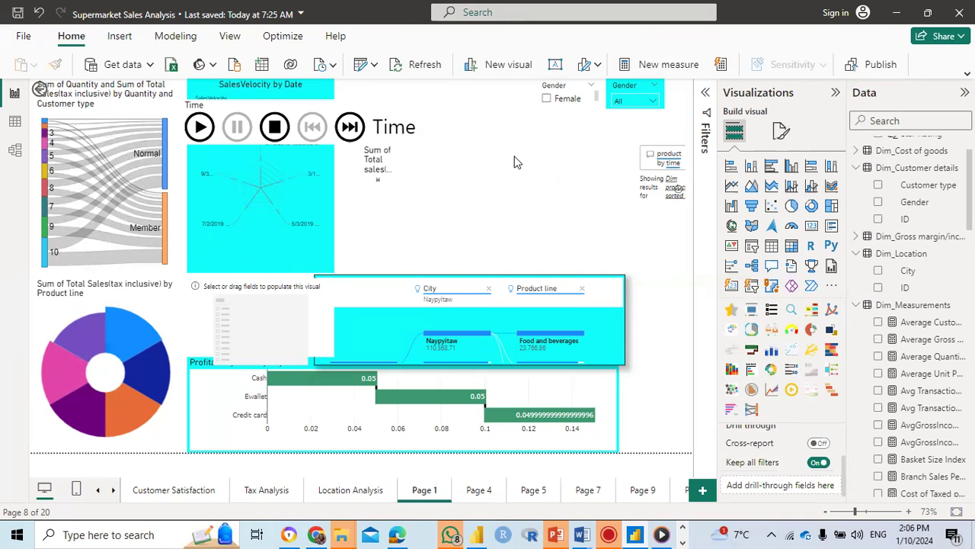
Step: Insert a decomposition tree, enlarge it above the existing one, and set it to analyze Total Sales(tax inclusive) from supermarket_sales
click(752, 267)
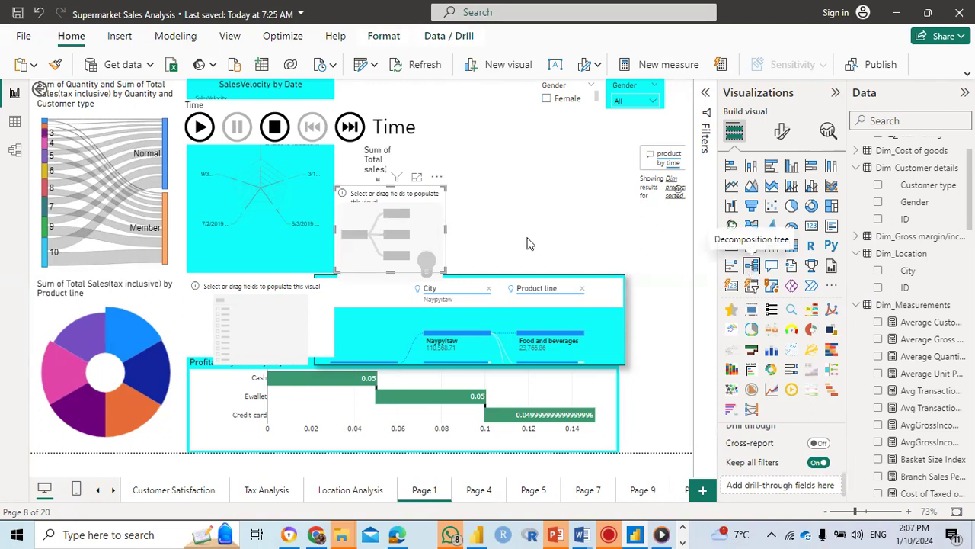
drag(443, 187, 566, 144)
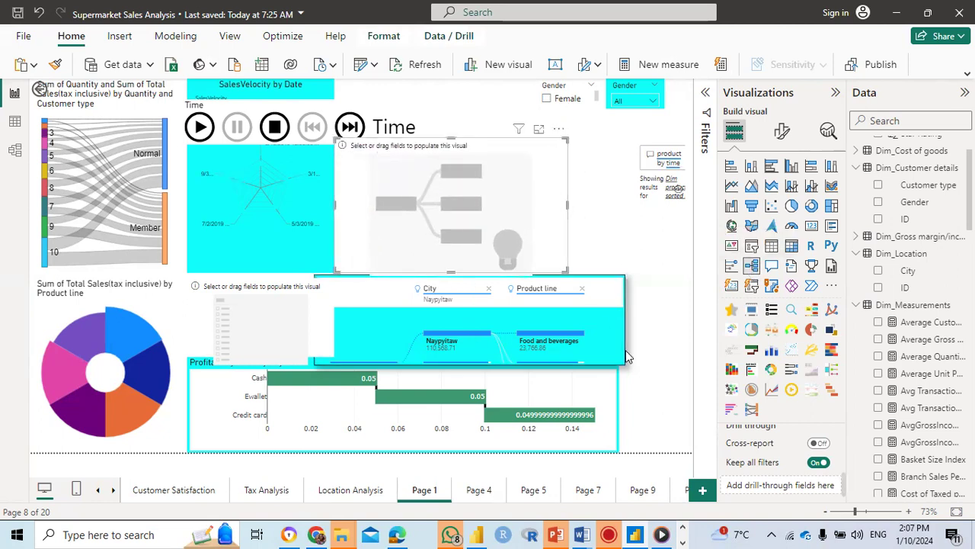
scroll(804, 453, up, 5)
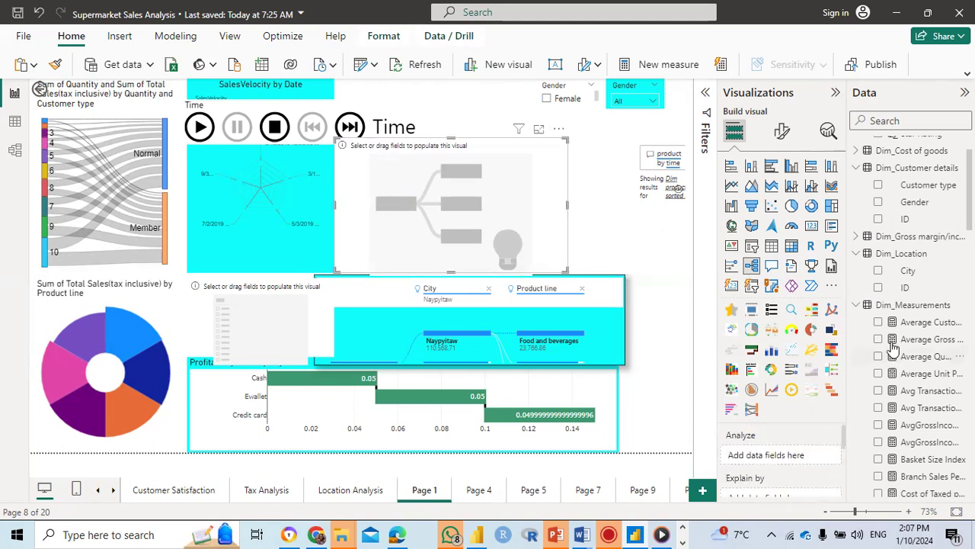
scroll(911, 402, down, 10)
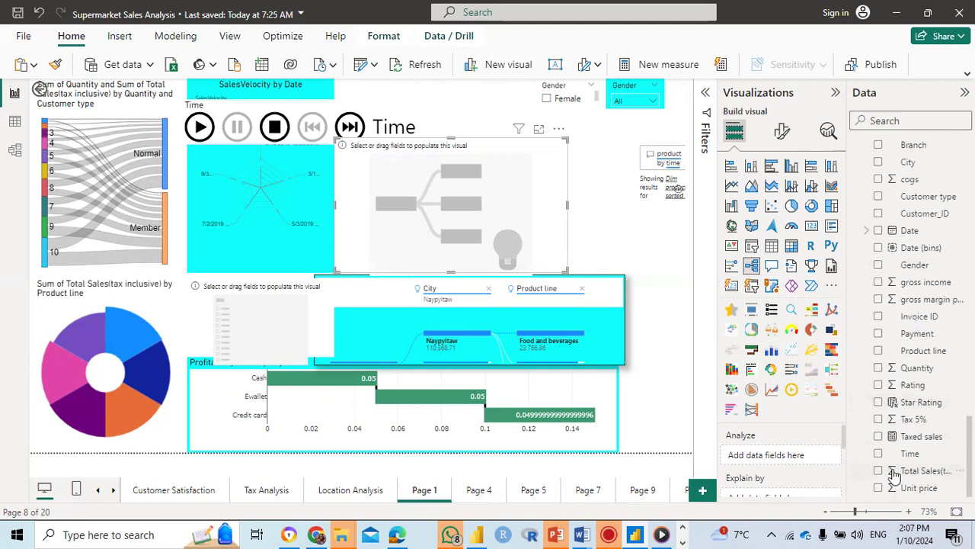
click(879, 470)
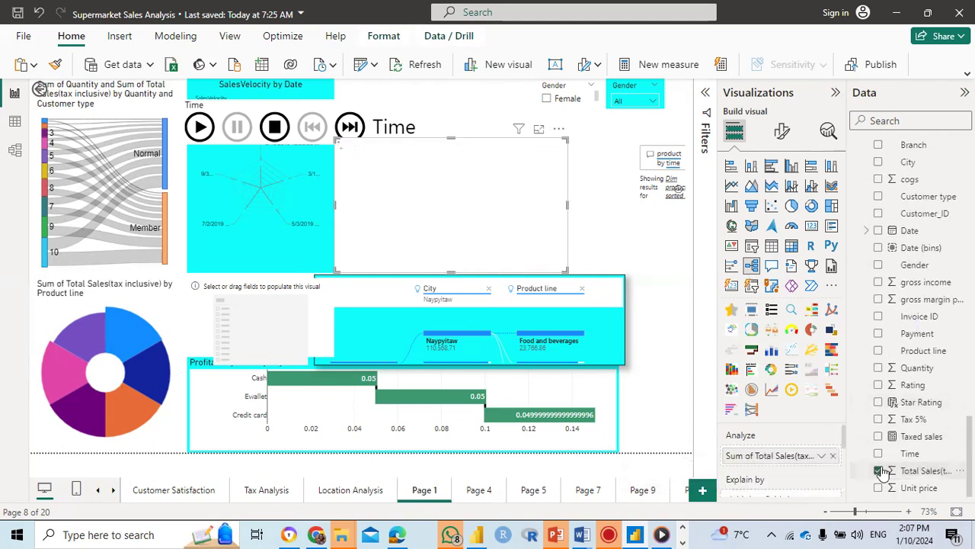
Step: Add Product line, Gender and City from supermarket_sales as the new decomposition tree's Explain by fields
click(879, 352)
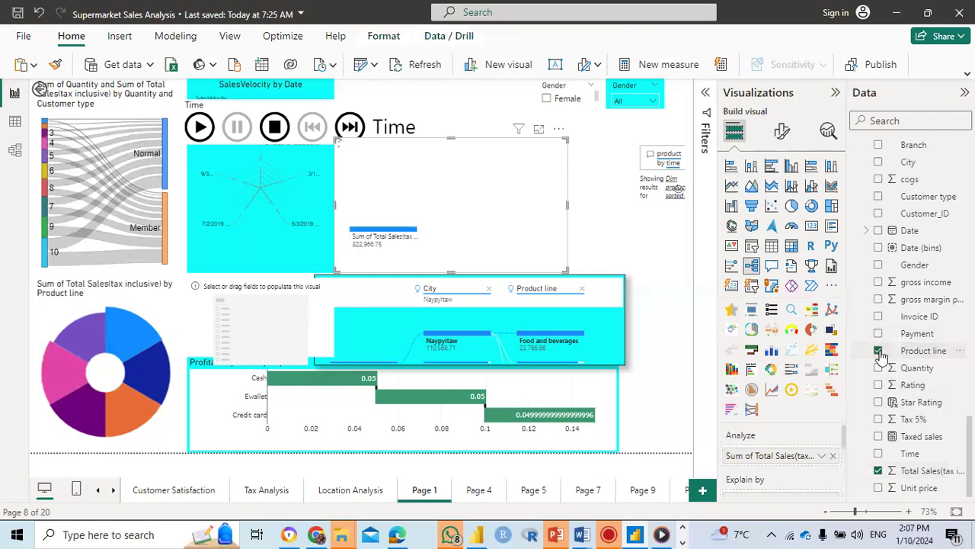
click(880, 265)
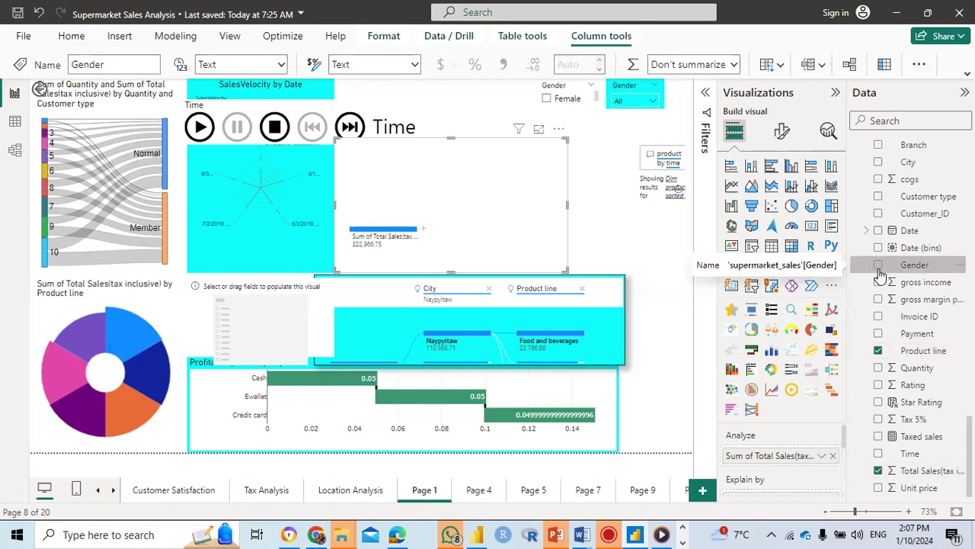
click(879, 265)
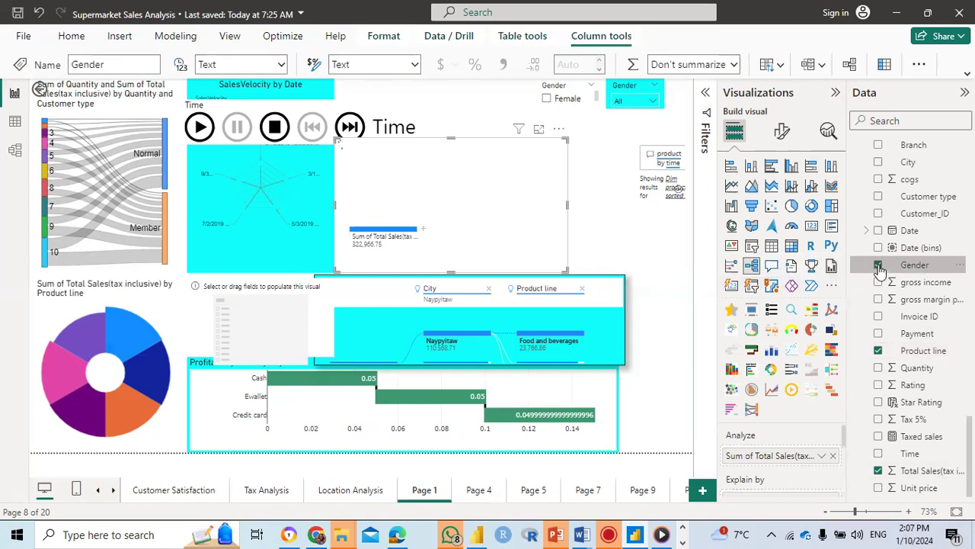
scroll(880, 270, up, 3)
click(878, 321)
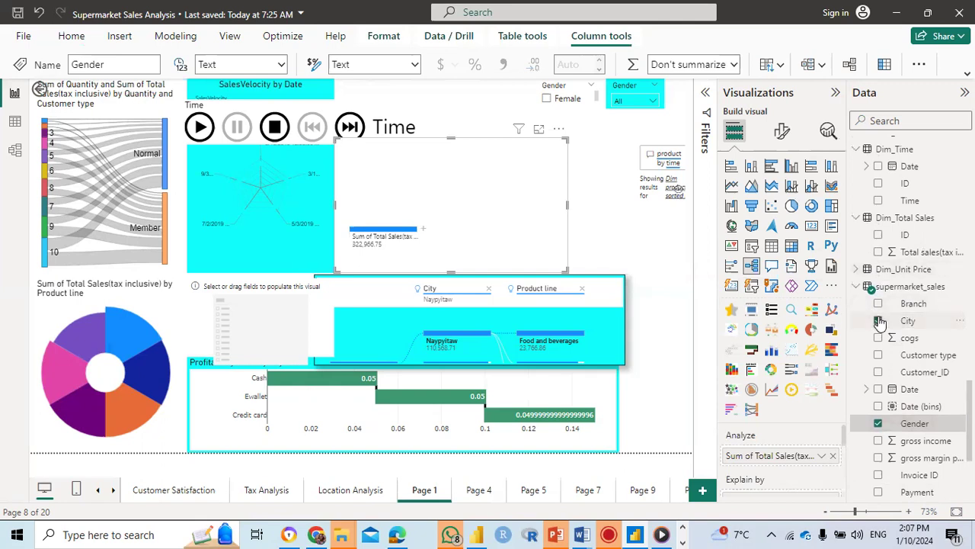
Step: Add Time from Dim_Time and Rating from Dim_Rating to the new decomposition tree
scroll(880, 323, up, 3)
click(878, 307)
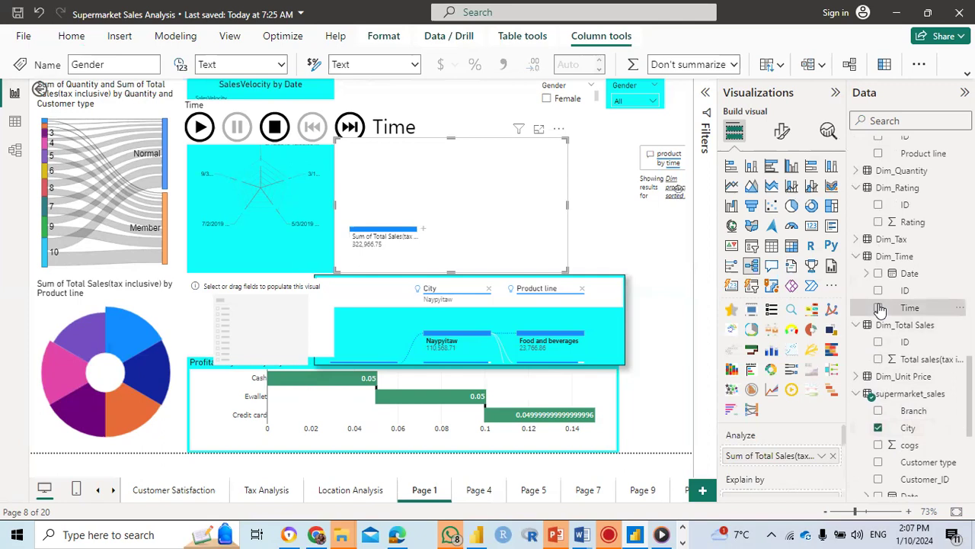
click(878, 223)
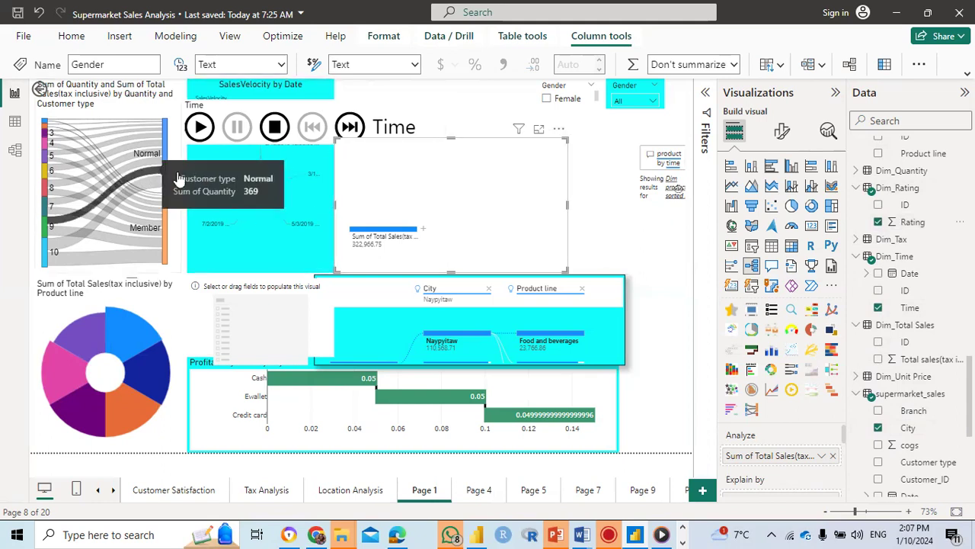
Step: Widen the decomposition tree on both sides so it spans nearly the full width of the report page
drag(336, 204, 336, 204)
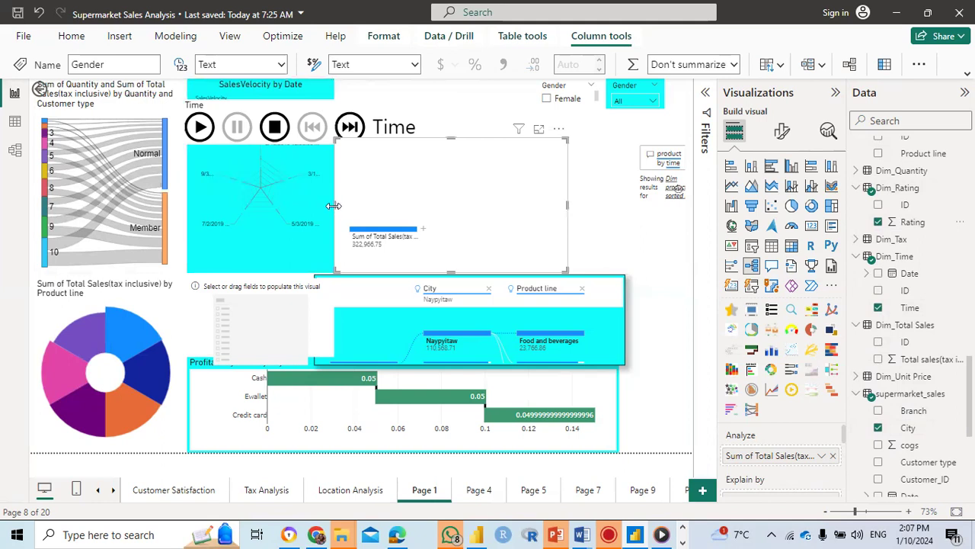
drag(338, 206, 43, 193)
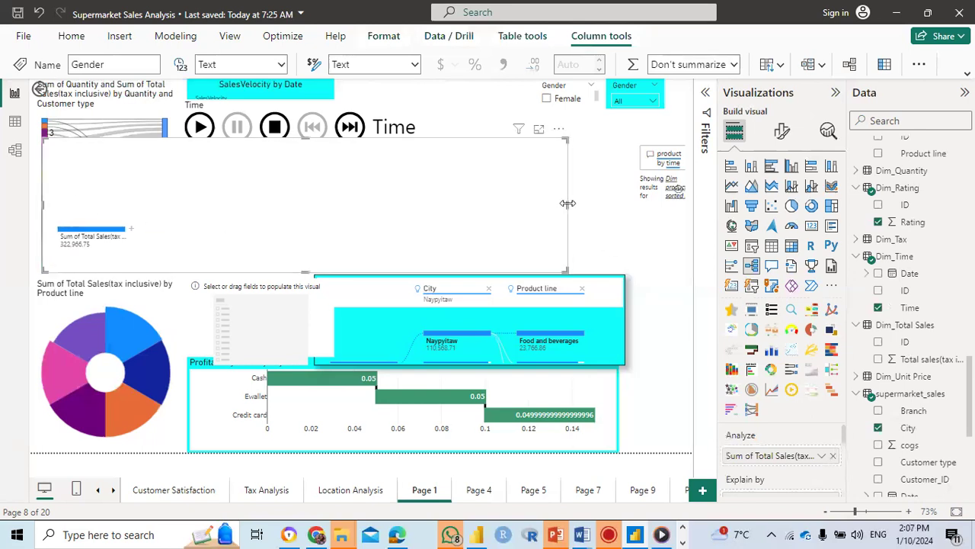
drag(566, 210, 683, 210)
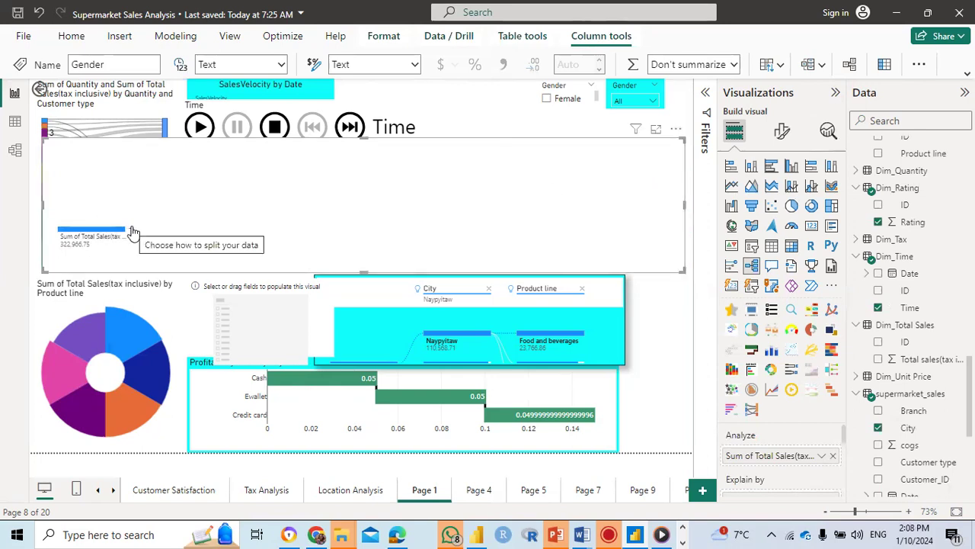
Step: Split the total sales node by Product line and extend the visual downward to fit all product lines
click(132, 231)
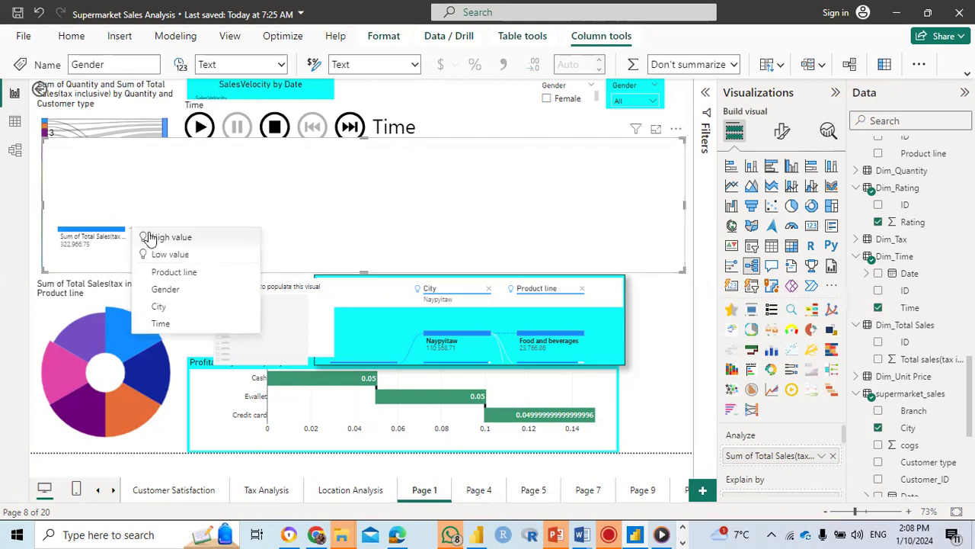
click(166, 272)
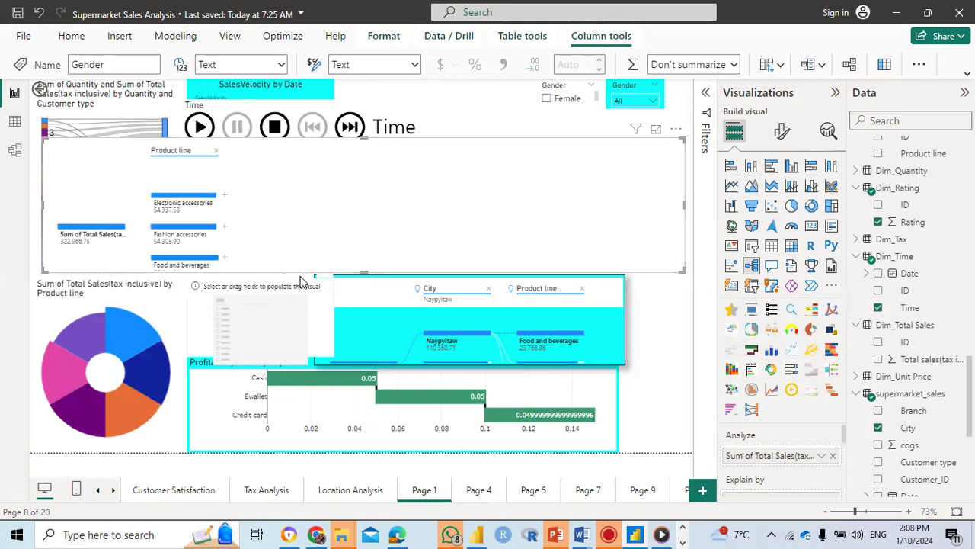
drag(362, 271, 363, 402)
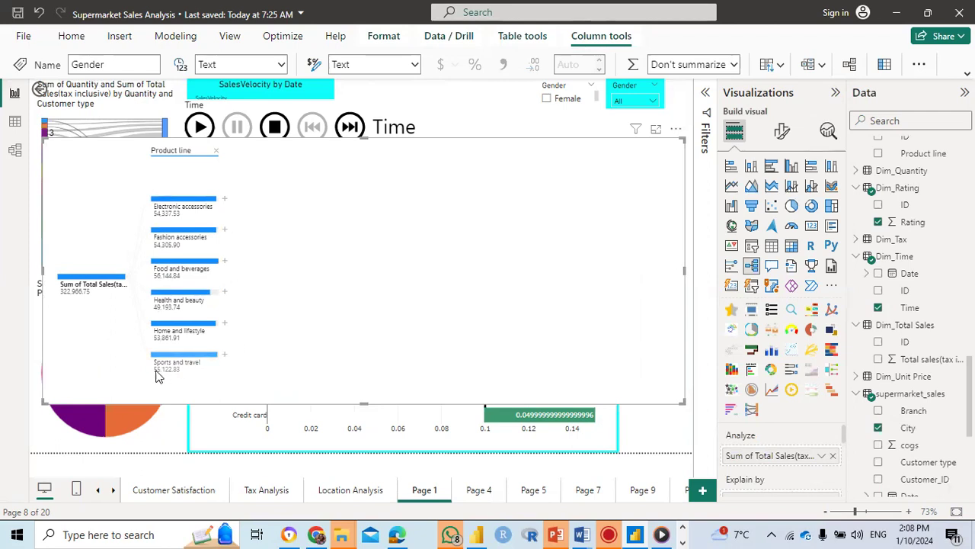
Step: Split the Electronic accessories node by City
mouse_move(162, 216)
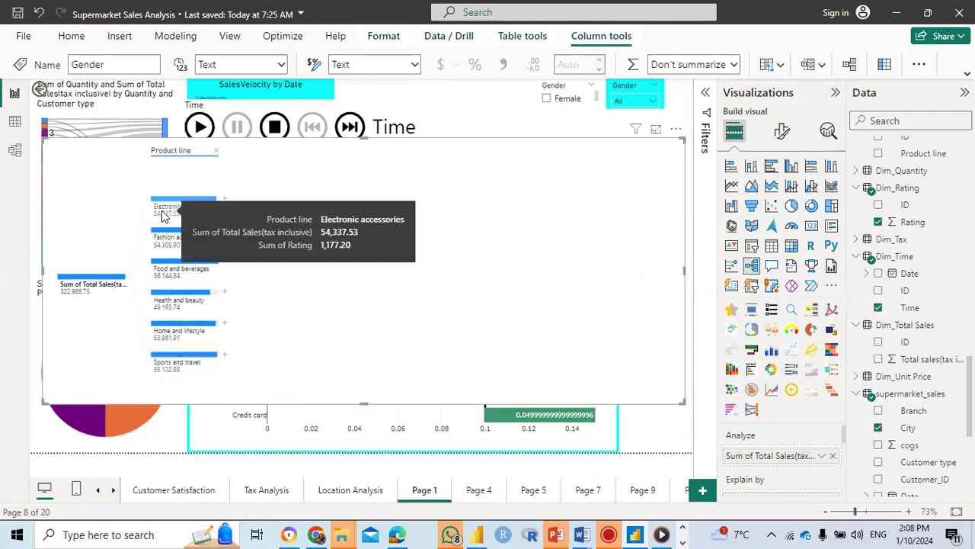
click(225, 200)
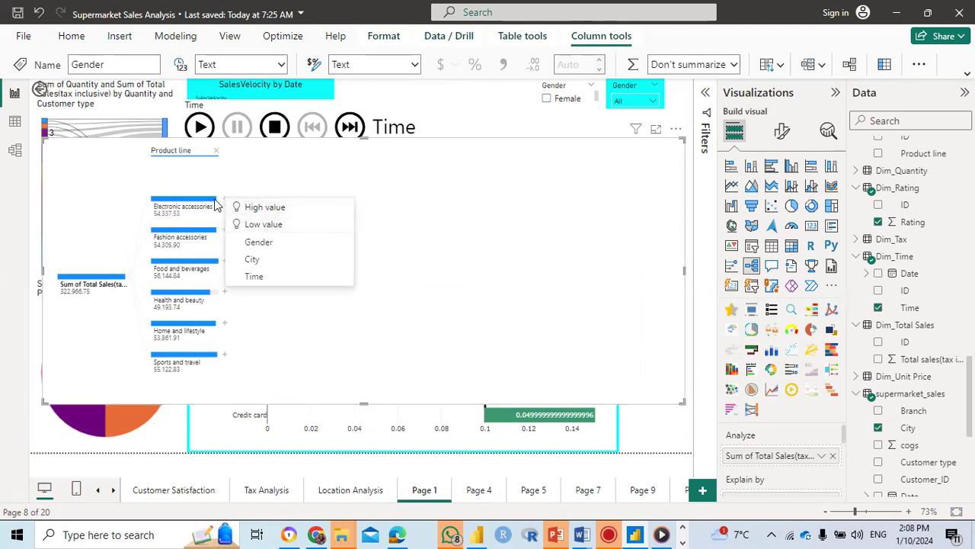
click(233, 187)
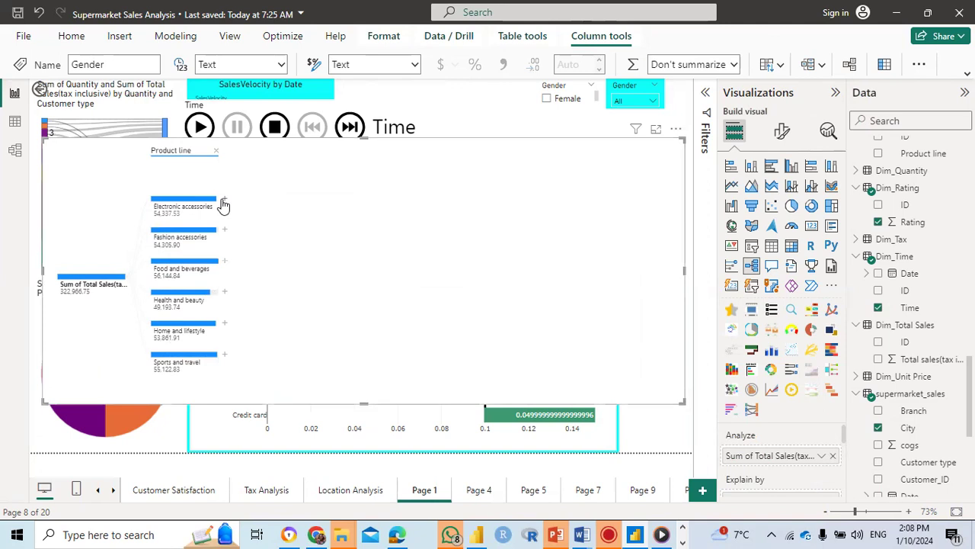
click(225, 202)
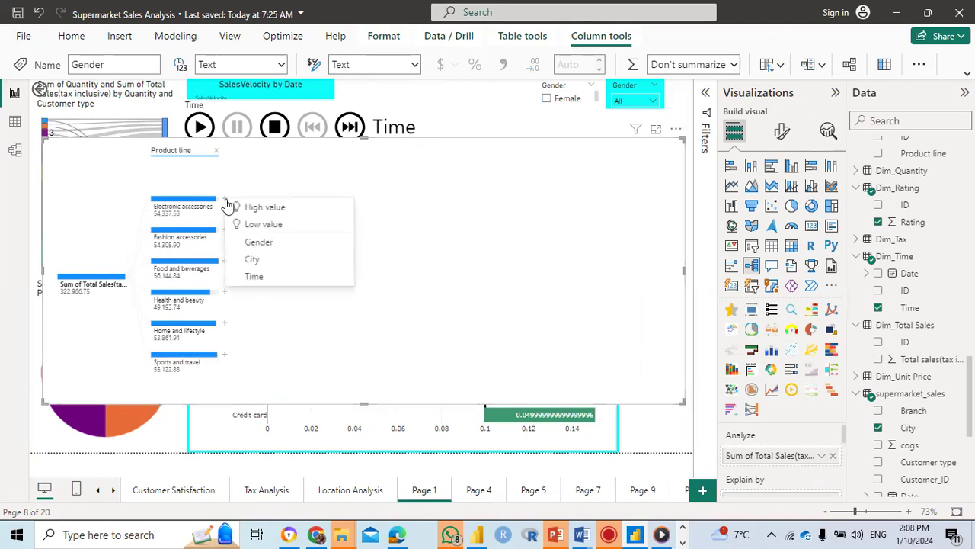
click(276, 261)
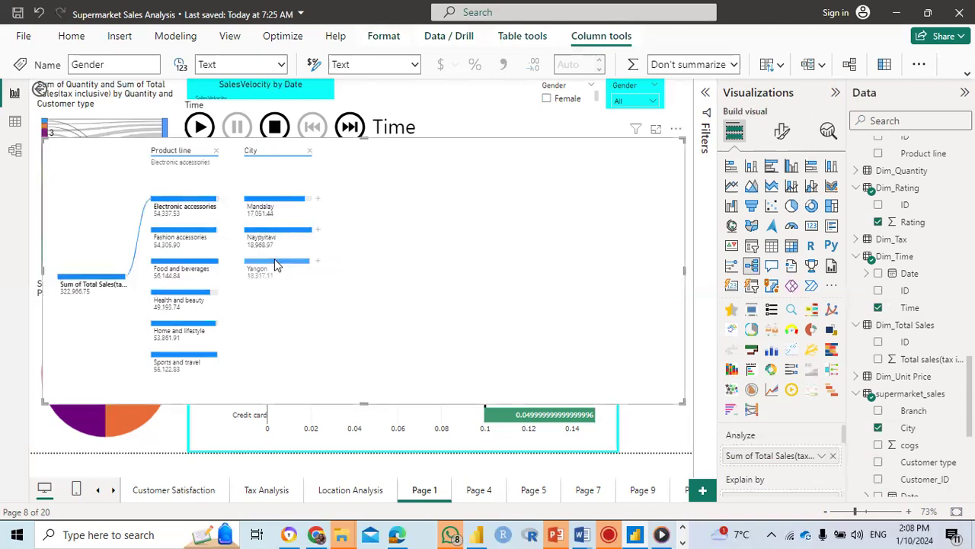
Step: Split the Naypyitaw node under Electronic accessories by Gender
mouse_move(294, 268)
click(319, 231)
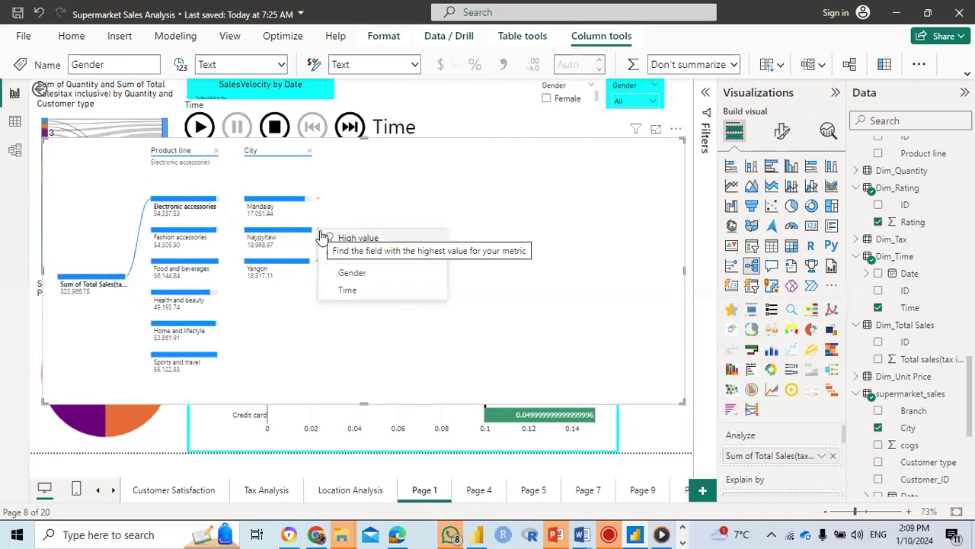
click(352, 274)
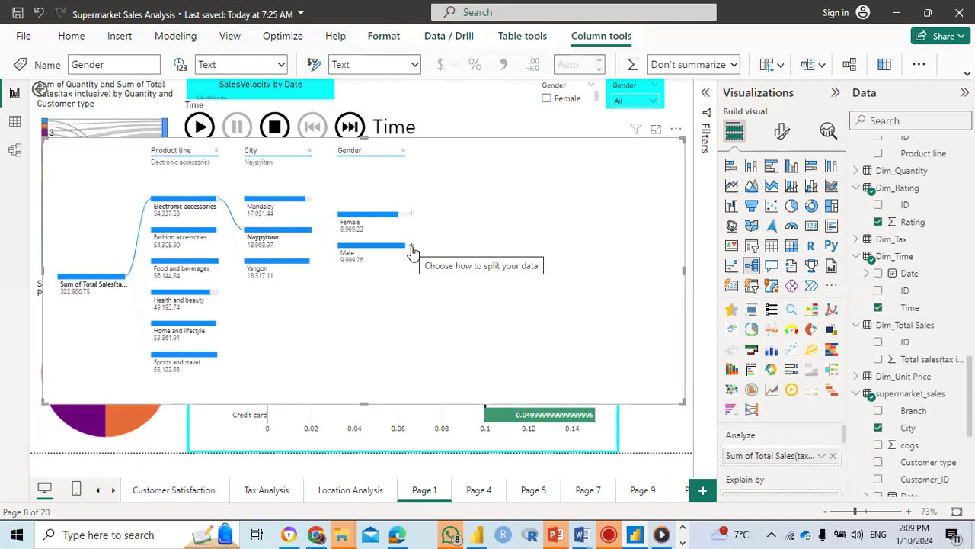
Step: Split the Male node by High value, highlight the Male branch, and remove the added Time level
click(411, 248)
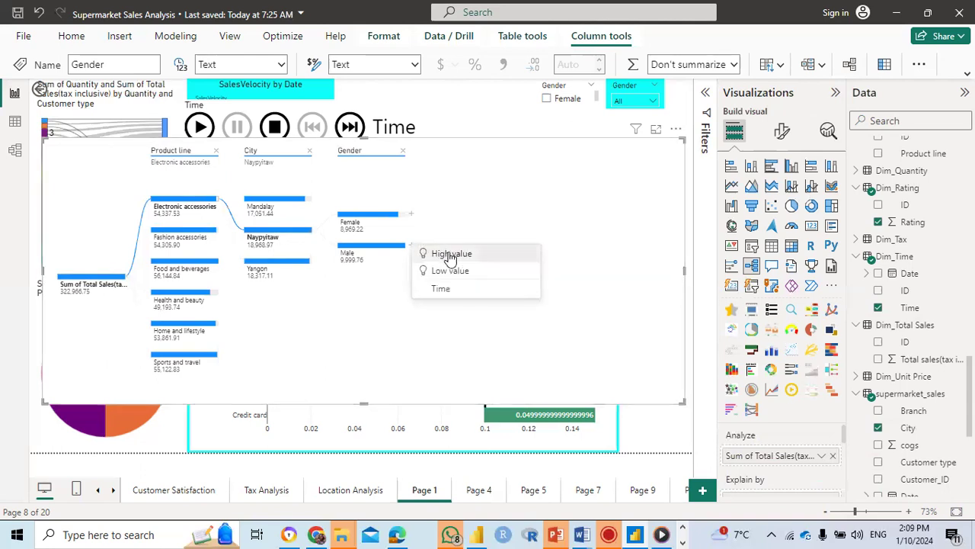
click(449, 255)
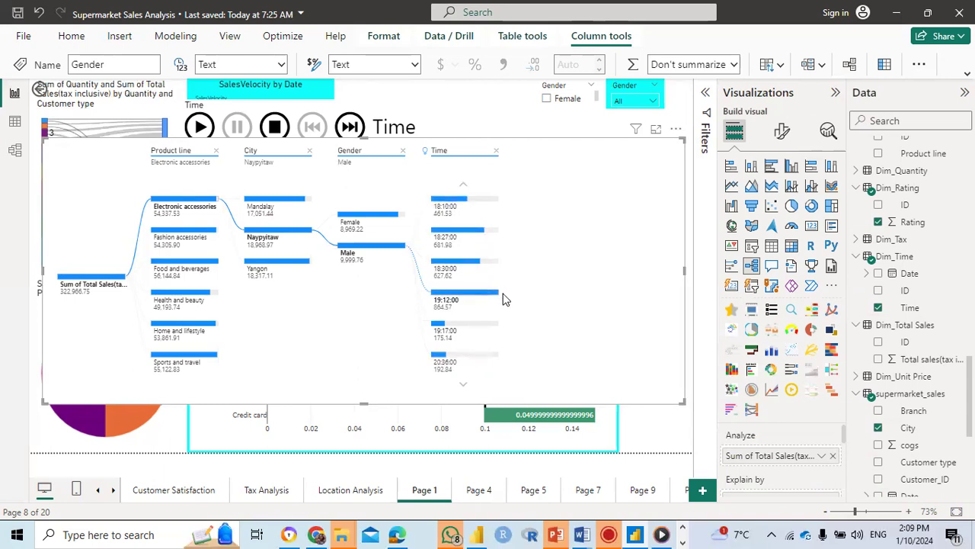
mouse_move(458, 296)
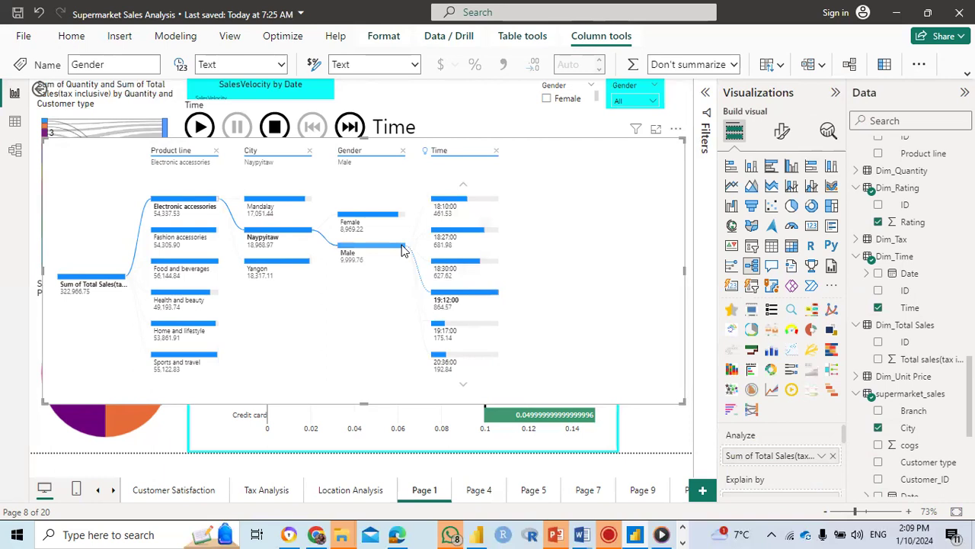
click(402, 249)
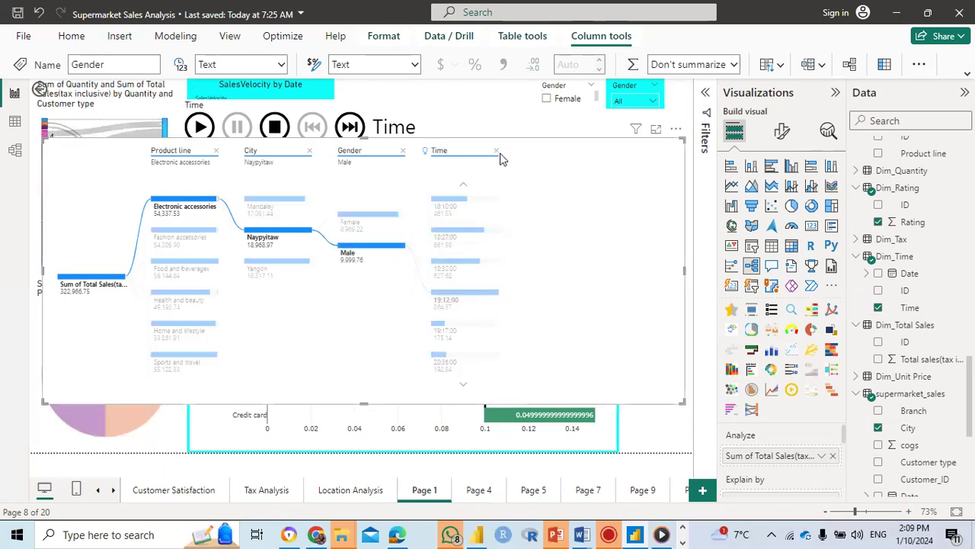
click(497, 151)
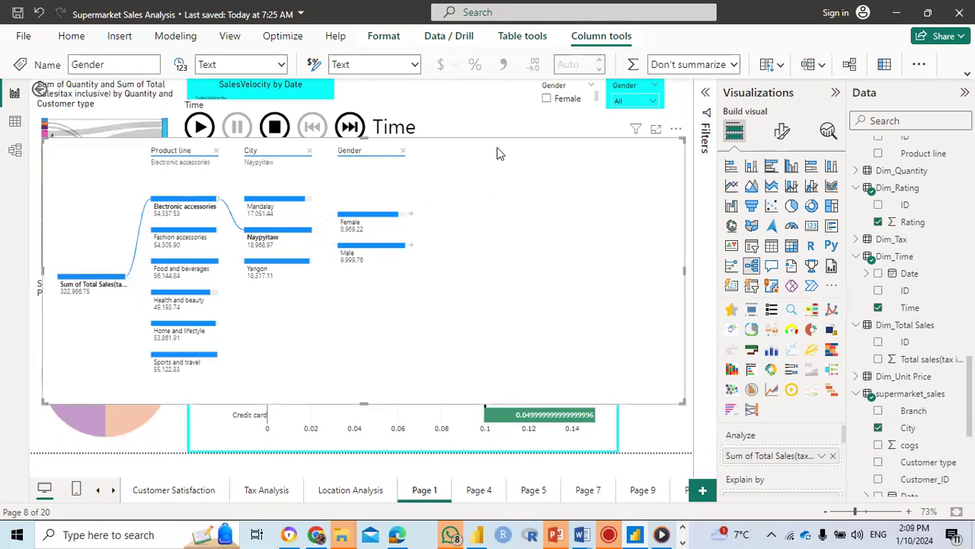
Step: Split the Female node under Naypyitaw by Time and inspect the details of a time entry
click(411, 218)
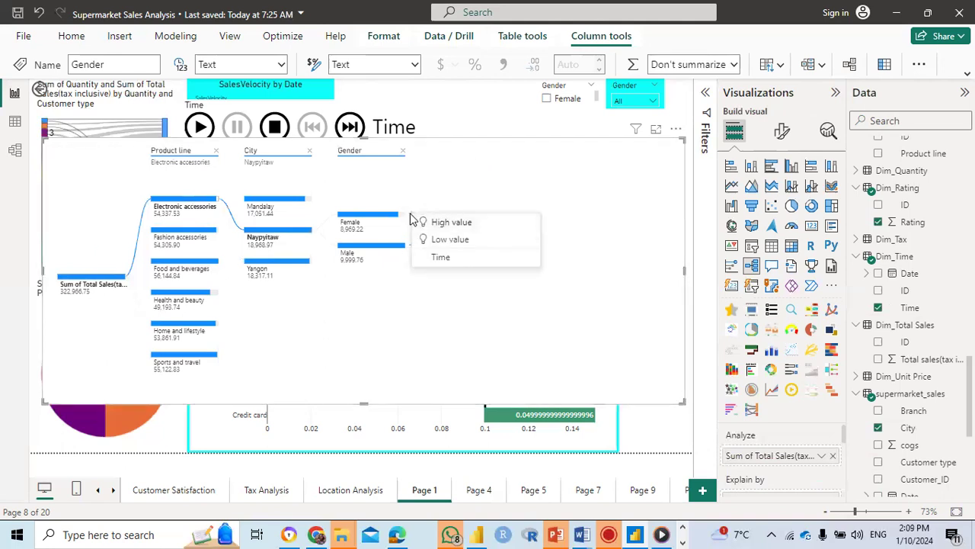
click(440, 259)
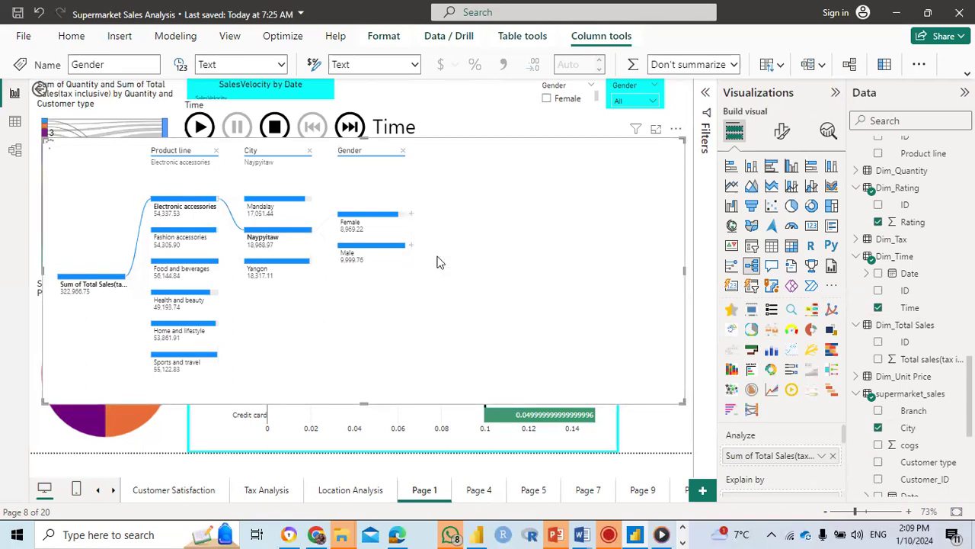
mouse_move(491, 241)
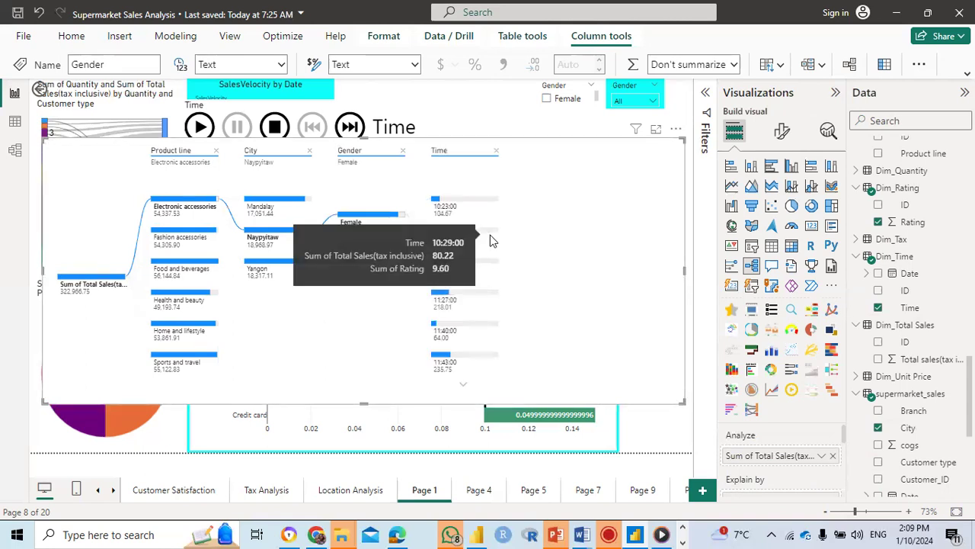